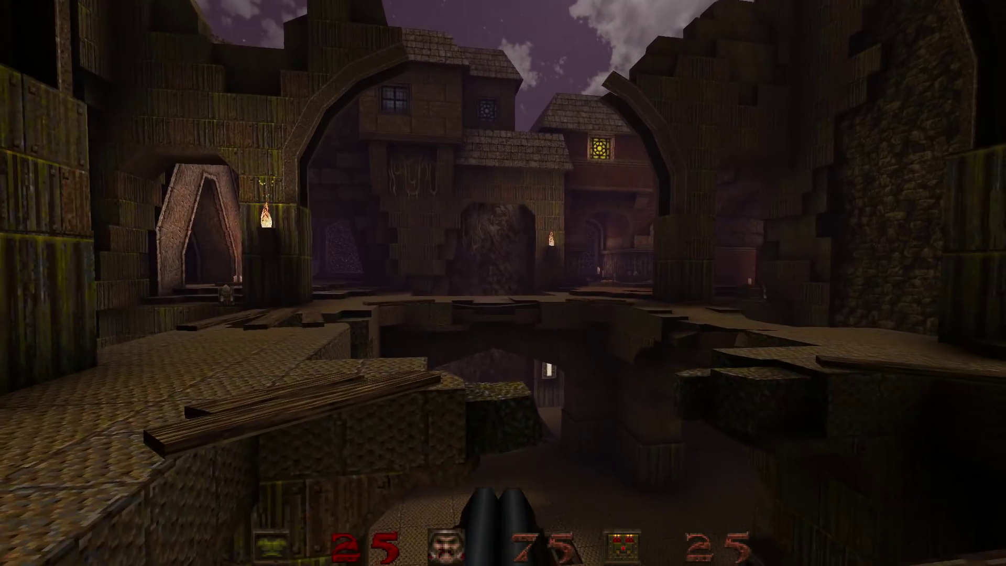
{"action": "key", "text": "a"}
{"action": "key", "text": "w"}
{"action": "key", "text": "d"}
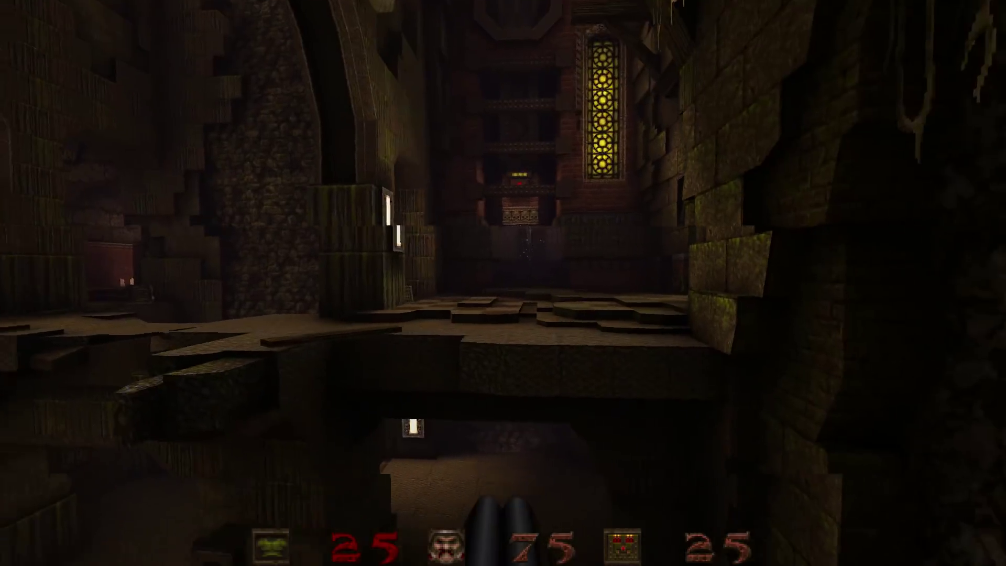
{"action": "key", "text": "w"}
{"action": "key", "text": "w"}
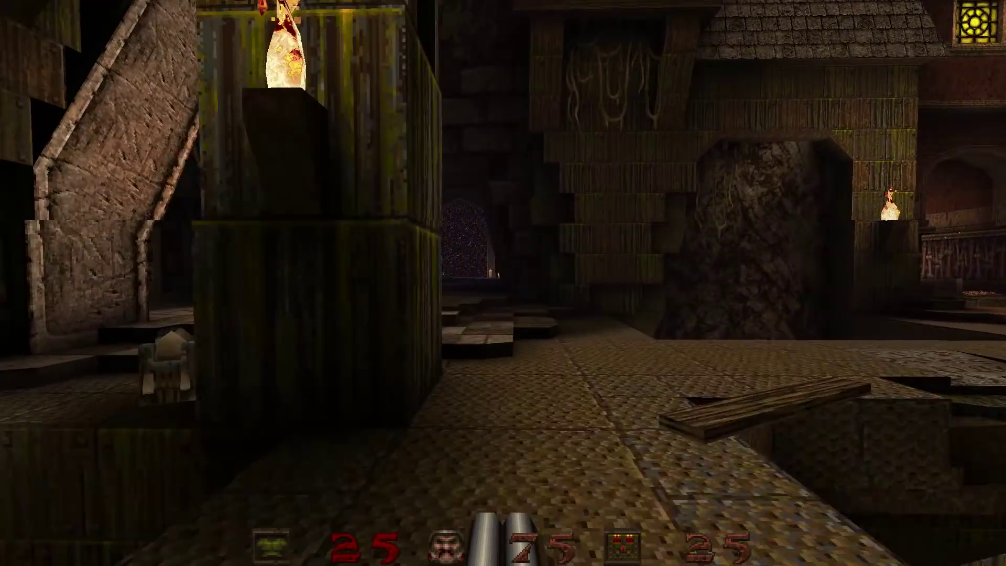
{"action": "key", "text": "w"}
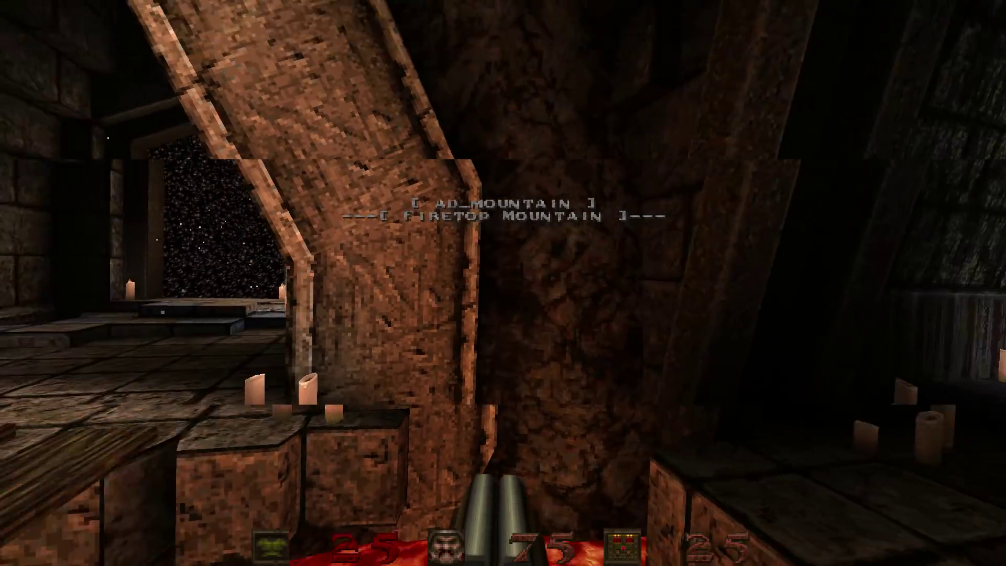
{"action": "key", "text": "w"}
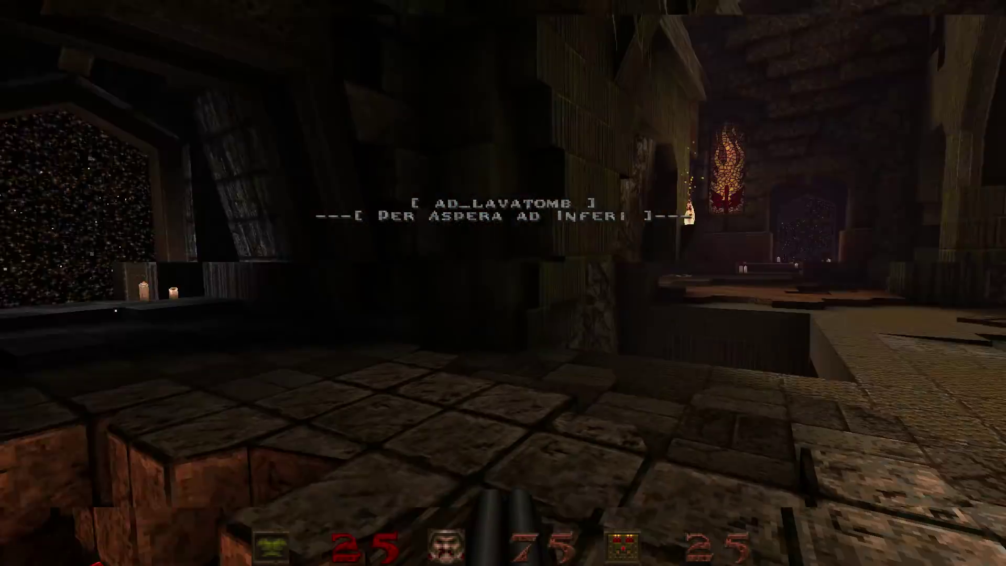
{"action": "key", "text": "w"}
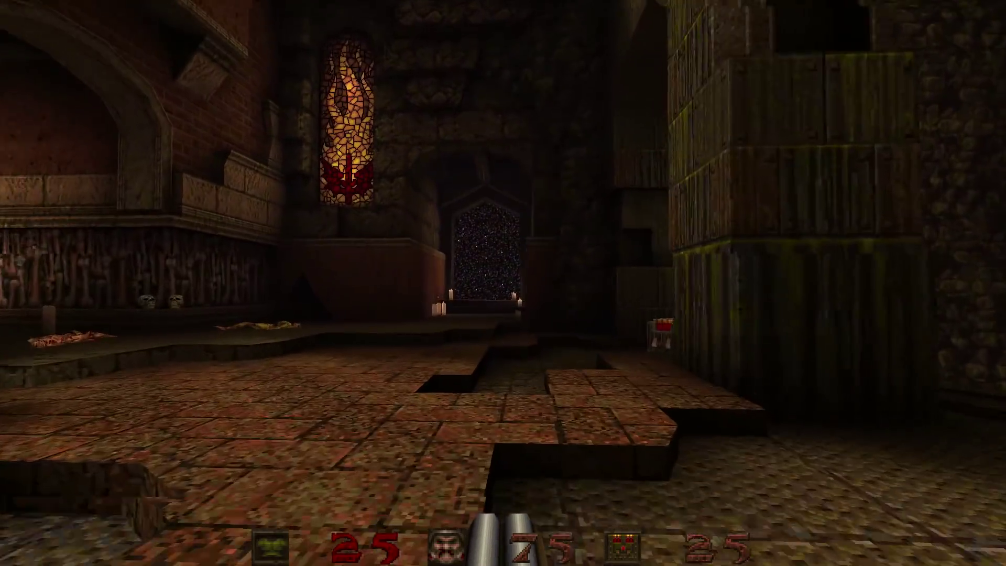
{"action": "key", "text": "s"}
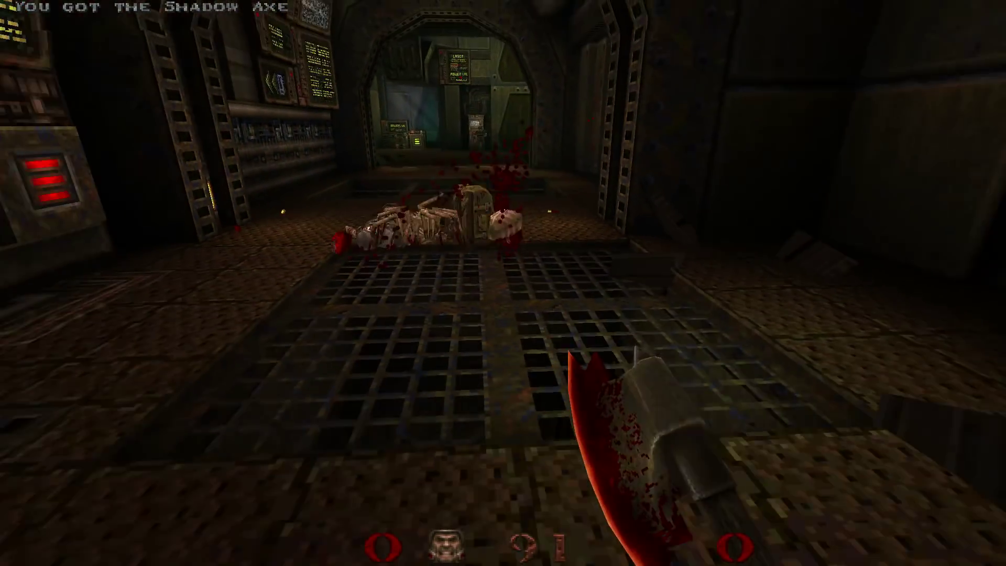
{"action": "left_click", "coordinate": [503, 283]}
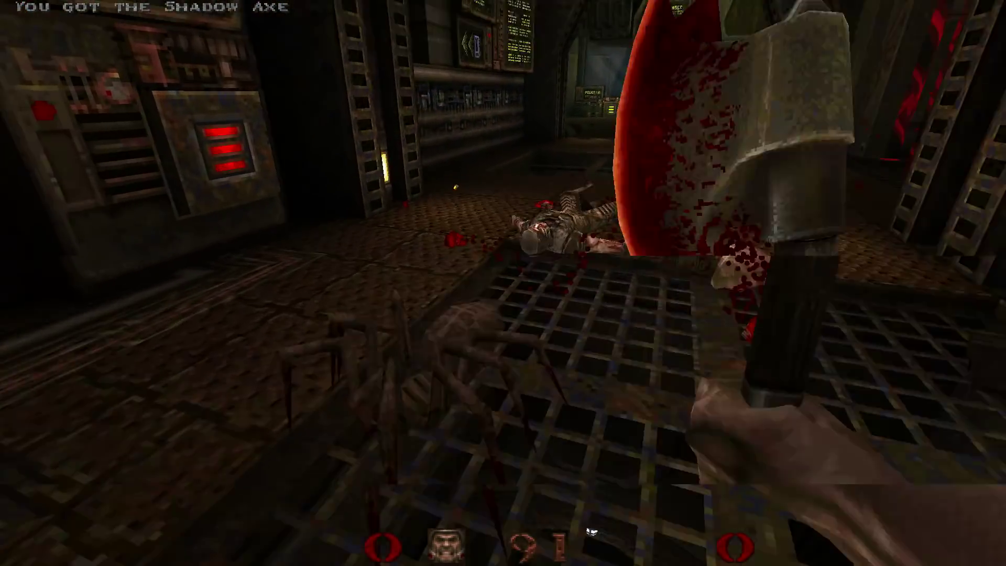
{"action": "key", "text": "w"}
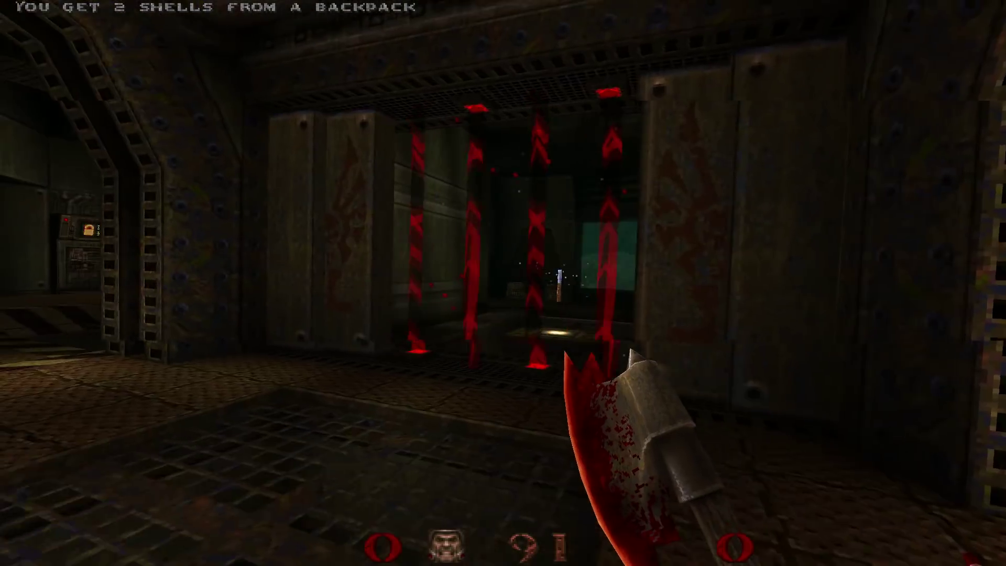
{"action": "key", "text": "w"}
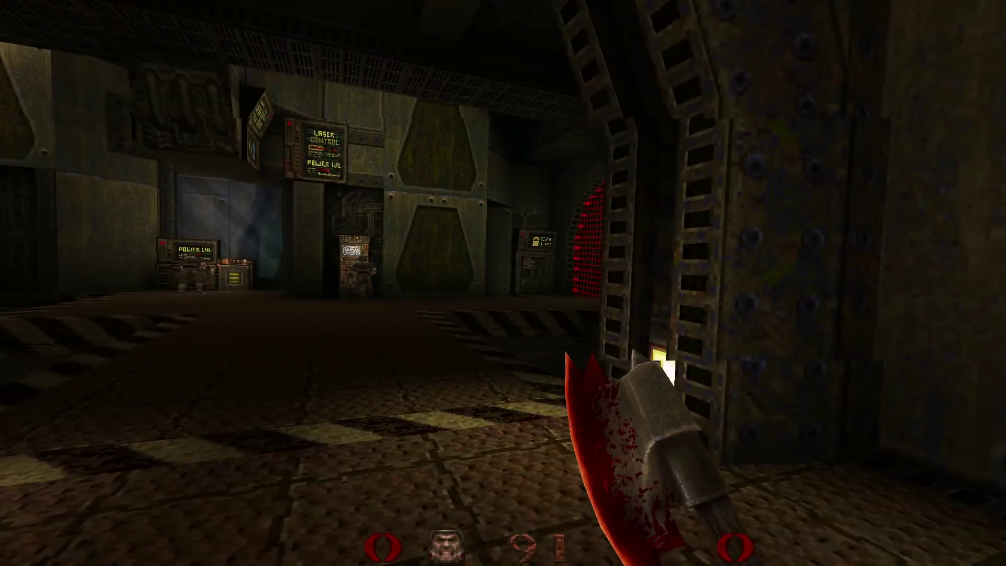
{"action": "key", "text": "w"}
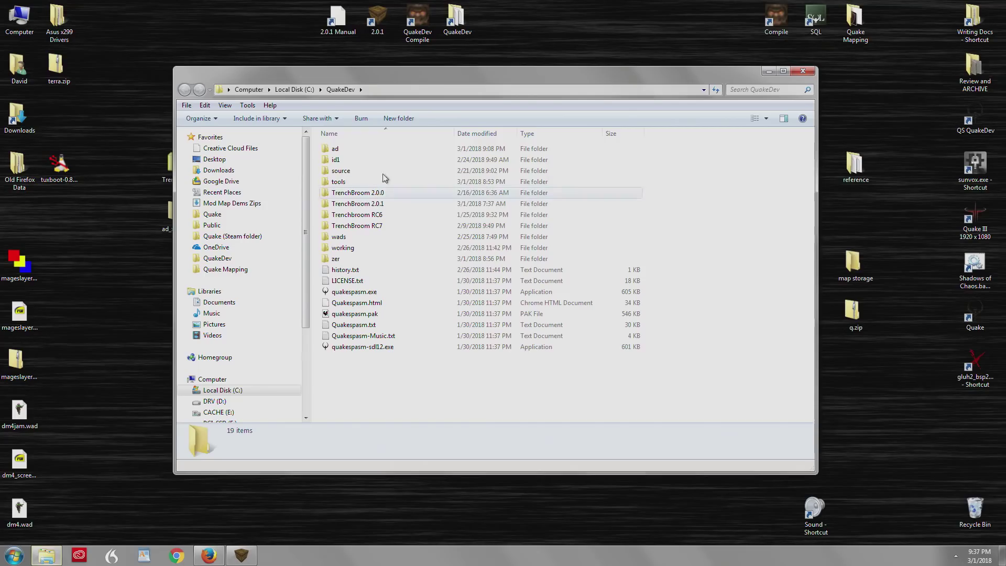
- Look inside the ad folder of QuakeDev for the entity definition file ad_1_7p1_gtk.def, and close the folder window
{"action": "left_click", "coordinate": [363, 146]}
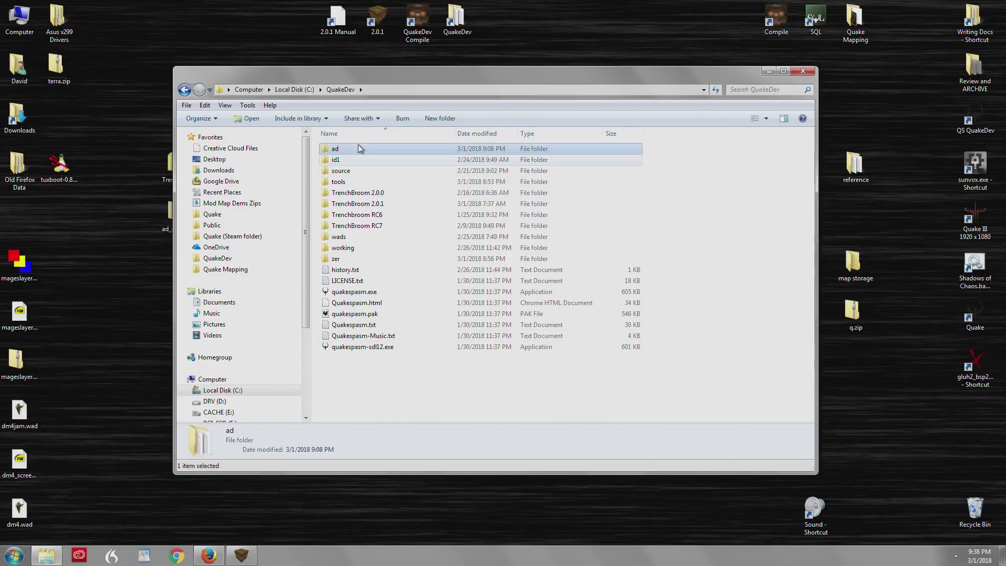
{"action": "double_click", "coordinate": [358, 146]}
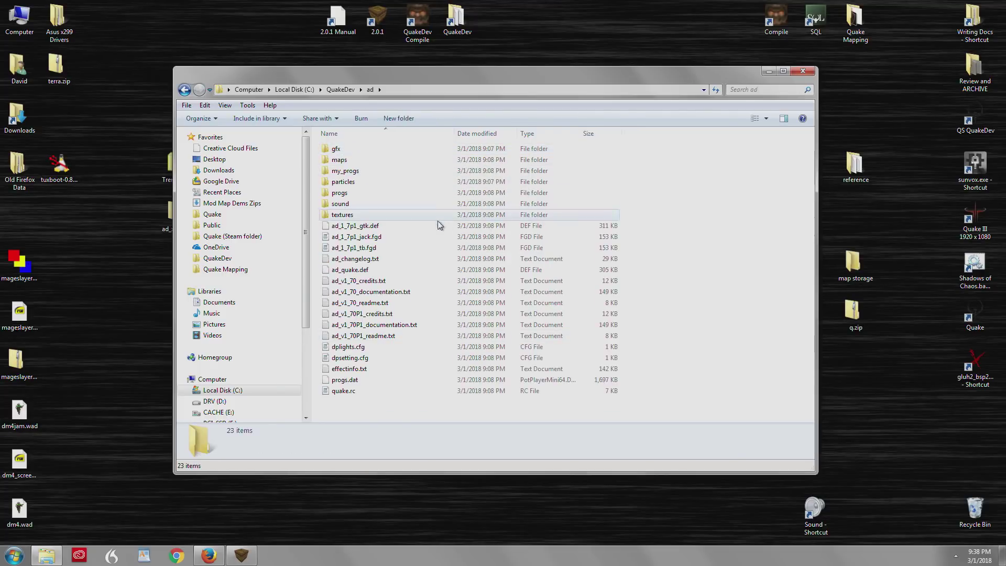
{"action": "left_click", "coordinate": [401, 225]}
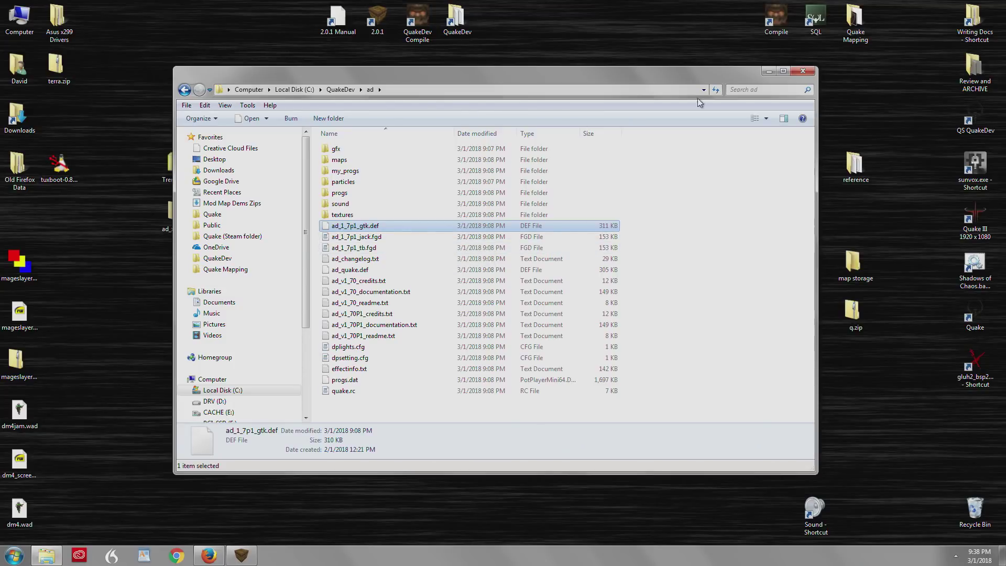
{"action": "left_click", "coordinate": [803, 71]}
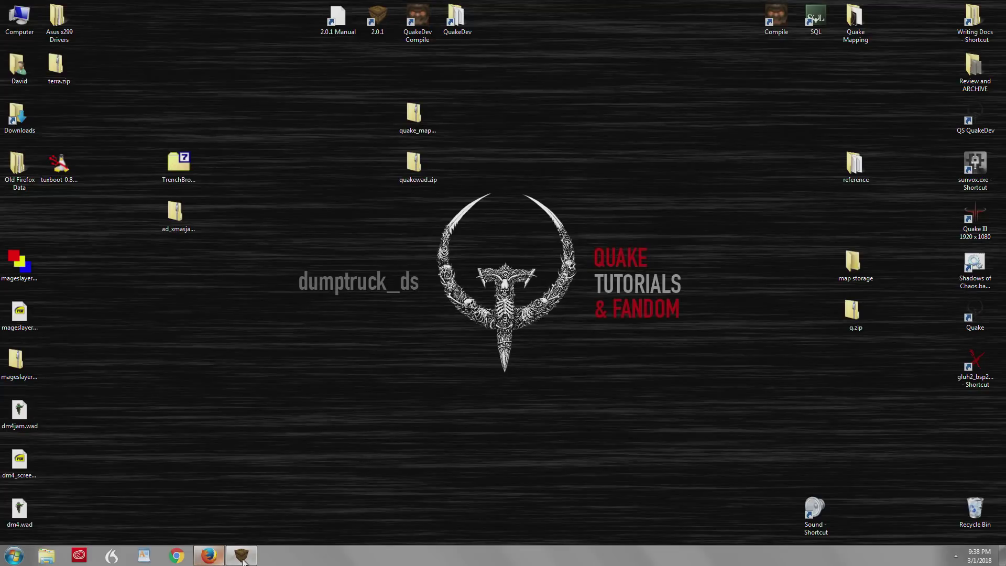
- Switch to TrenchBroom and enable the ad mod for the mod_test map
{"action": "left_click", "coordinate": [241, 555]}
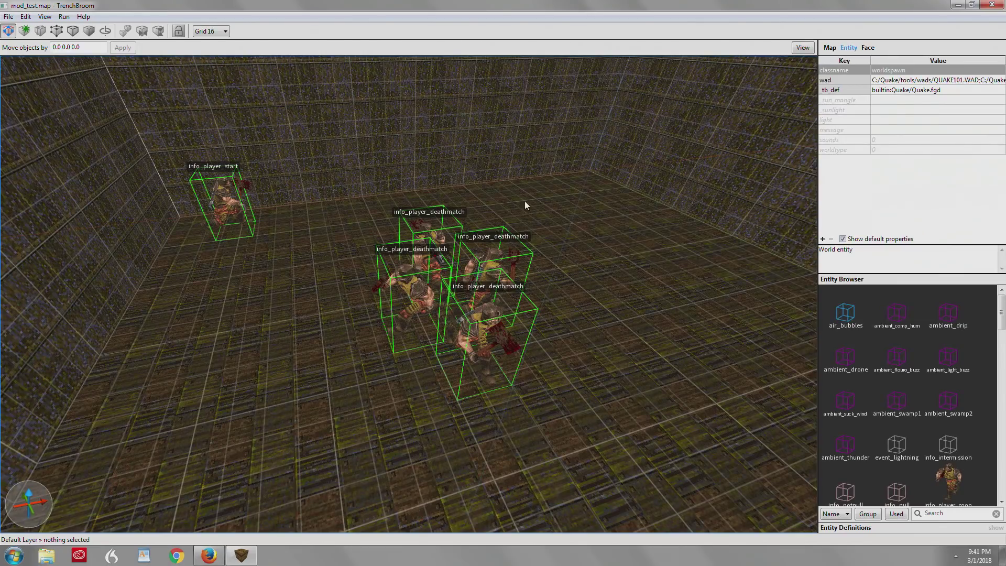
{"action": "left_click", "coordinate": [828, 48]}
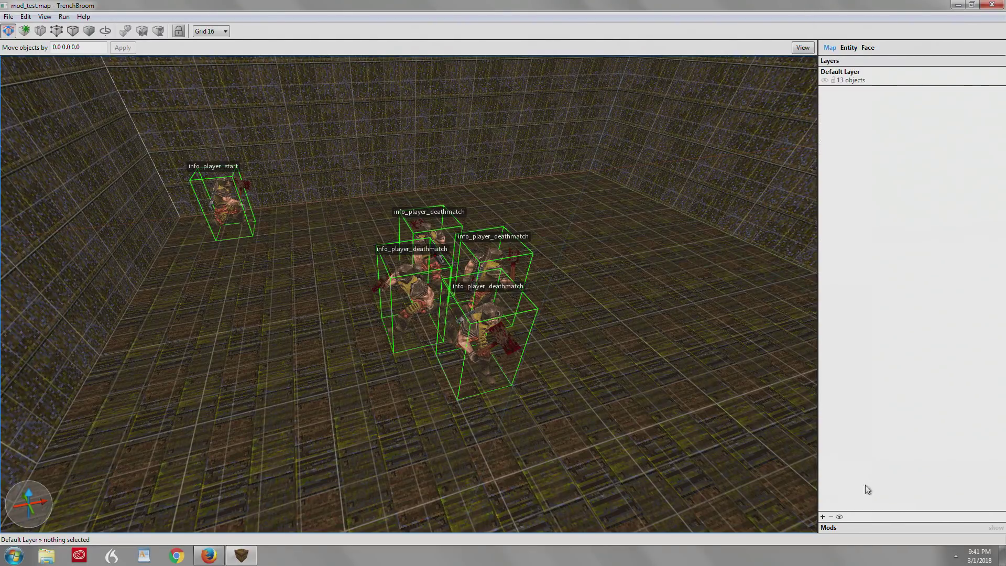
{"action": "left_click", "coordinate": [835, 529]}
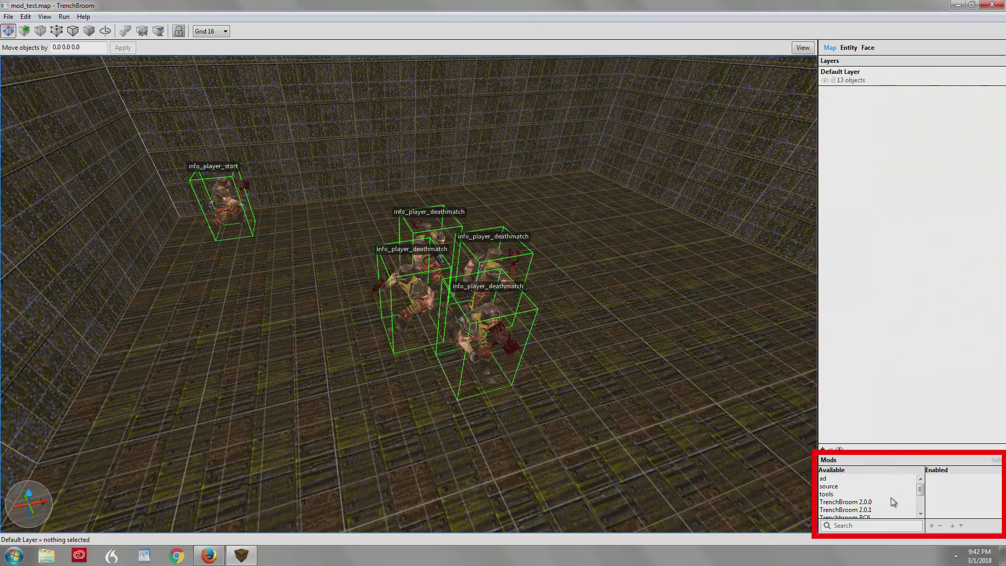
{"action": "left_click", "coordinate": [831, 479]}
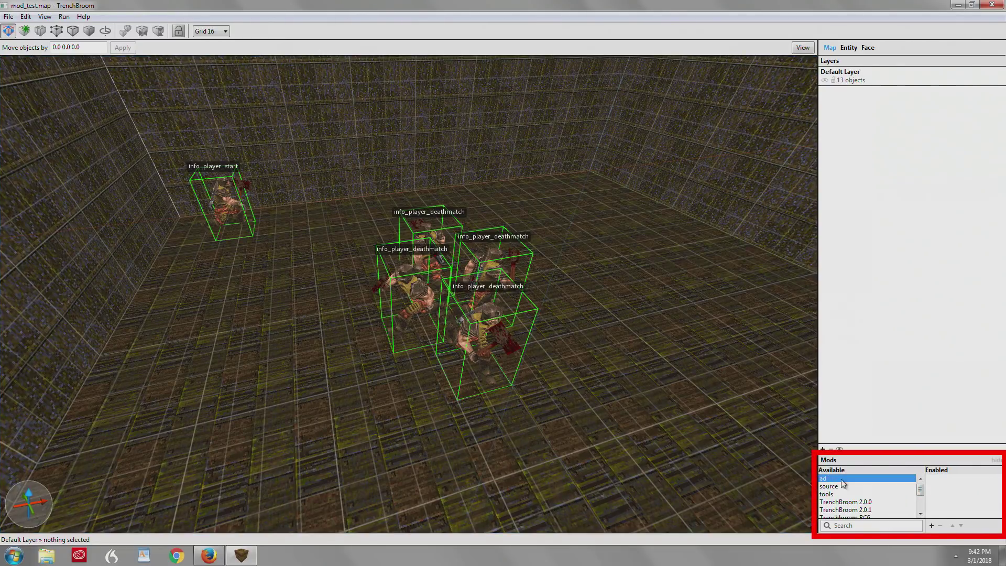
{"action": "left_click", "coordinate": [931, 526]}
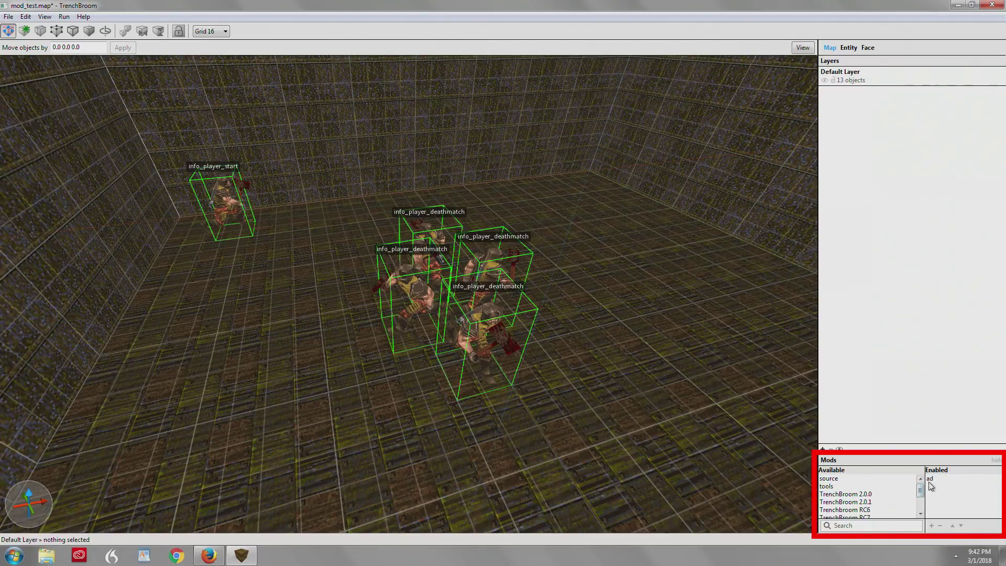
- Load ad_1_7p1_gtk.def from the ad folder as the map's external entity definition file, stored with an absolute path
{"action": "left_click", "coordinate": [849, 48]}
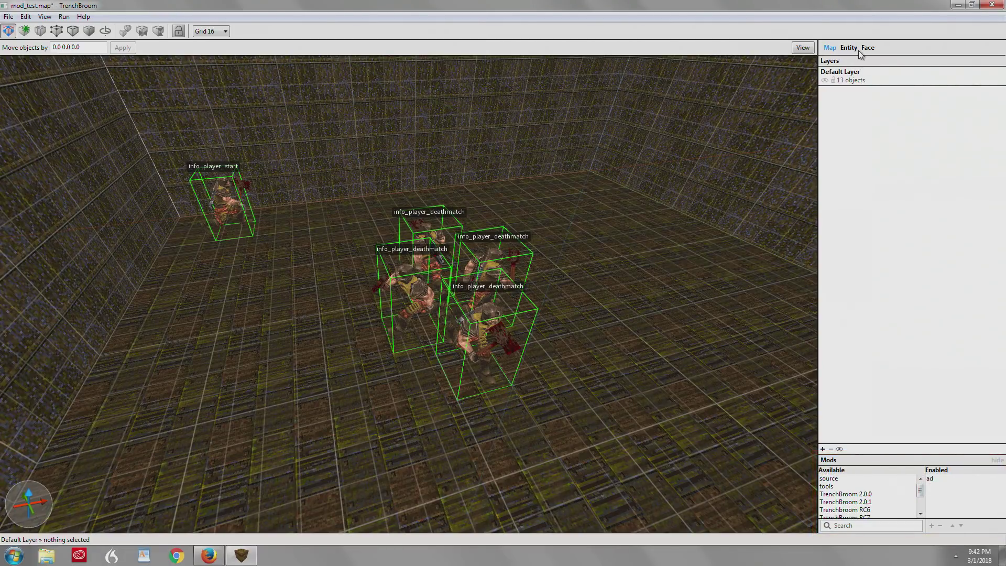
{"action": "left_click", "coordinate": [869, 528]}
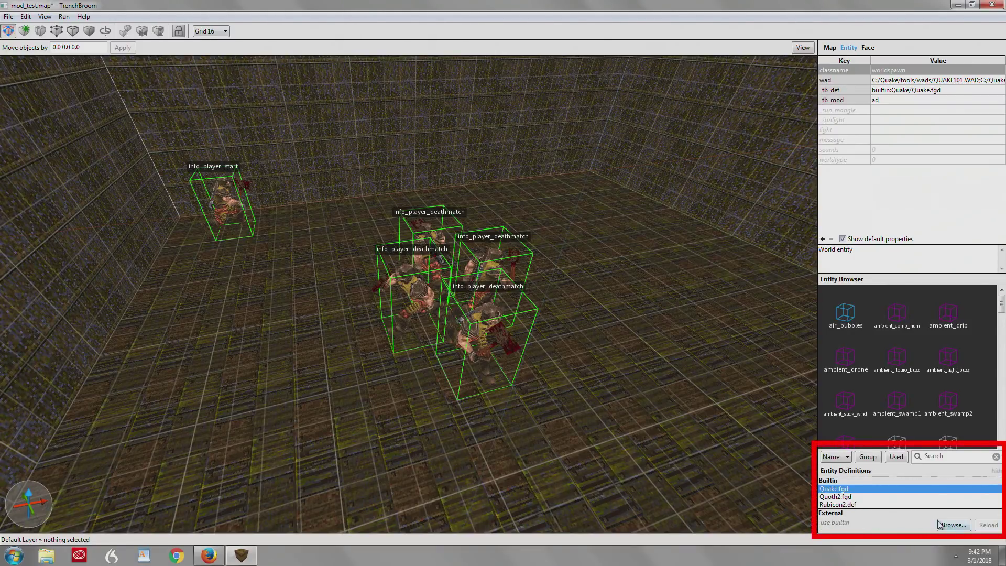
{"action": "left_click", "coordinate": [941, 525]}
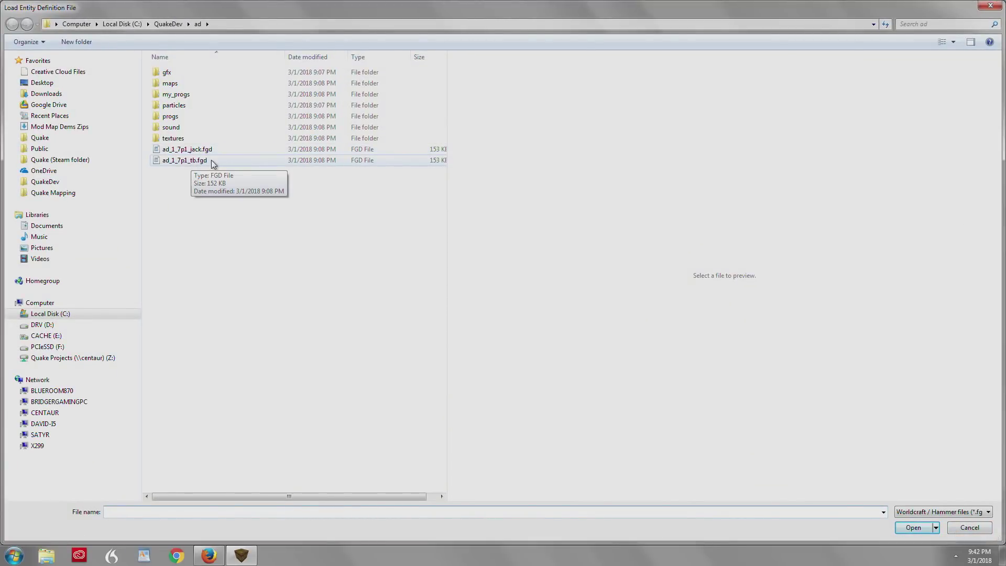
{"action": "left_click", "coordinate": [189, 161]}
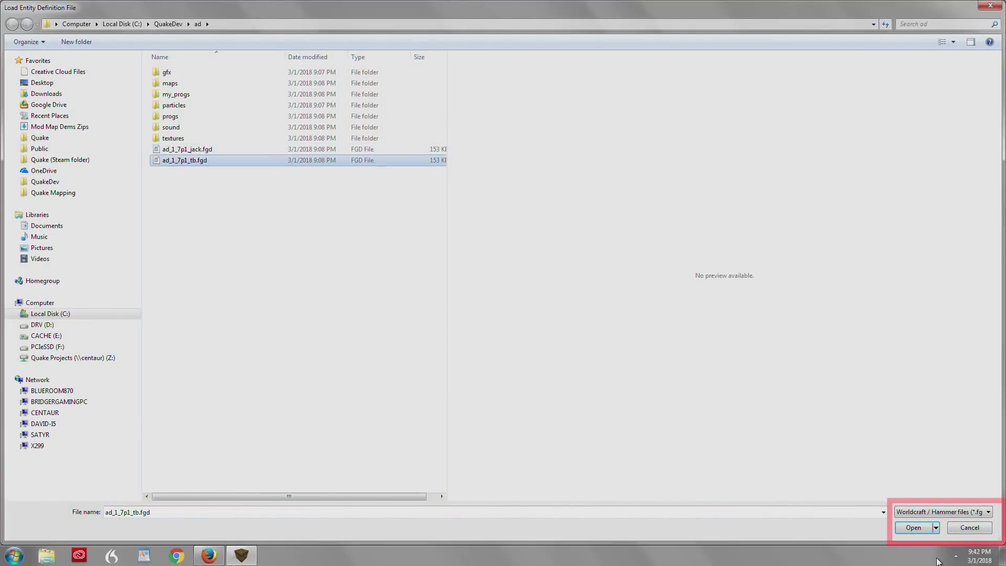
{"action": "left_click", "coordinate": [937, 512]}
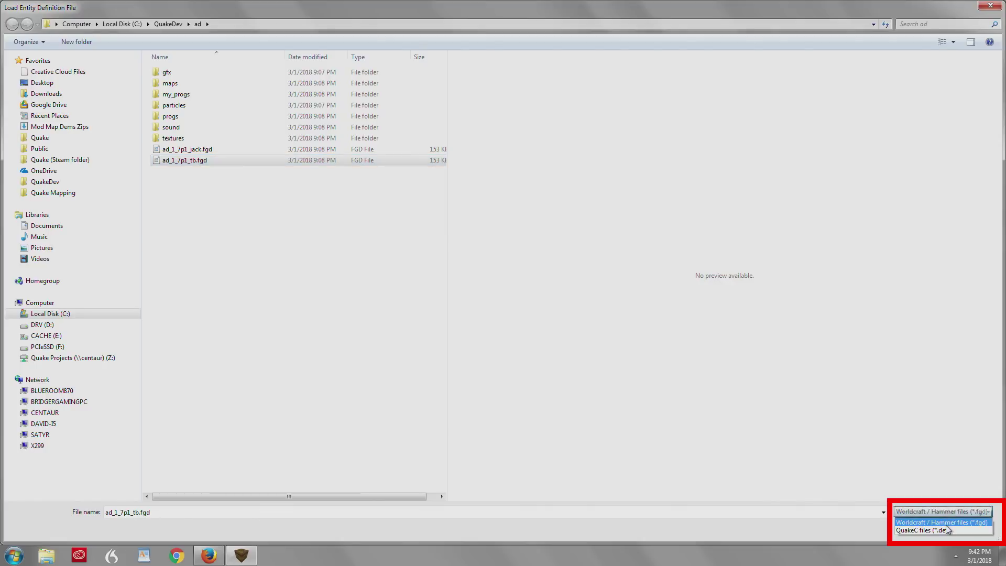
{"action": "left_click", "coordinate": [950, 532]}
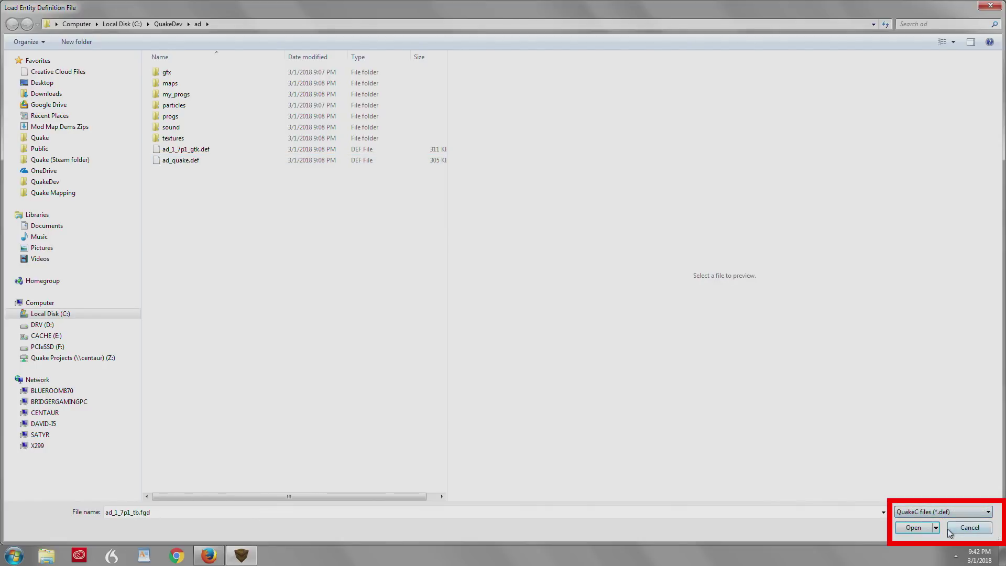
{"action": "left_click", "coordinate": [938, 514]}
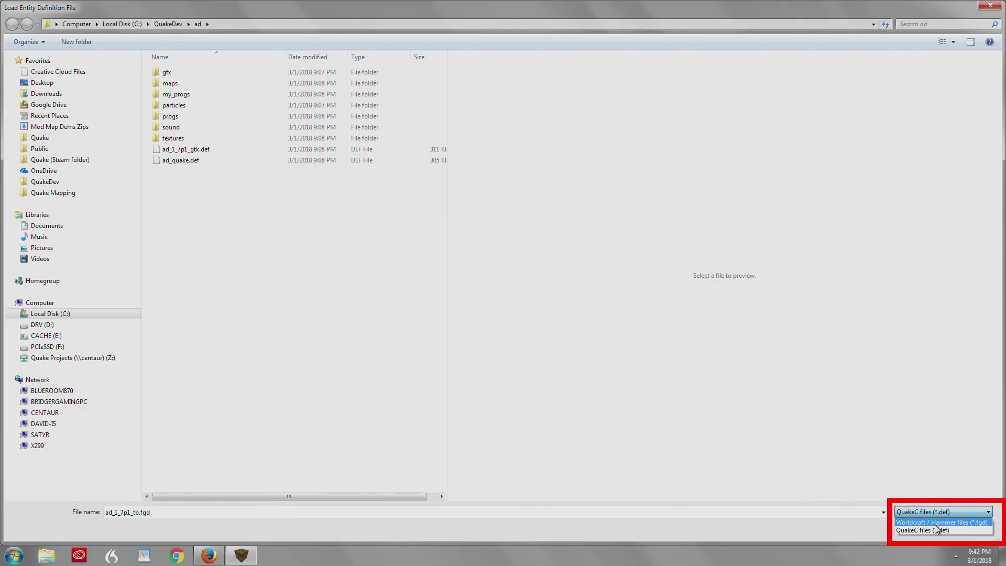
{"action": "left_click", "coordinate": [933, 531]}
{"action": "left_click", "coordinate": [914, 527]}
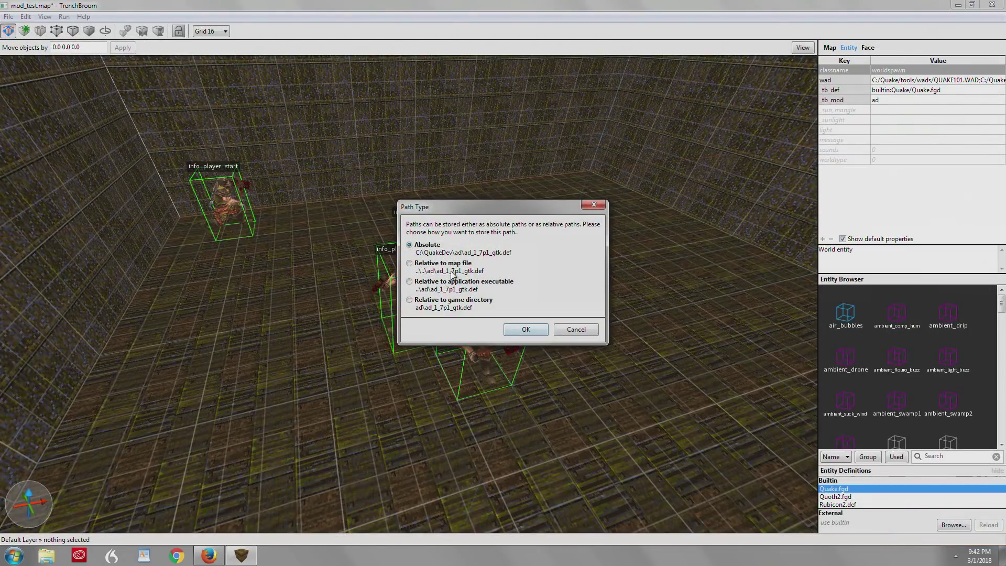
{"action": "left_click", "coordinate": [542, 336]}
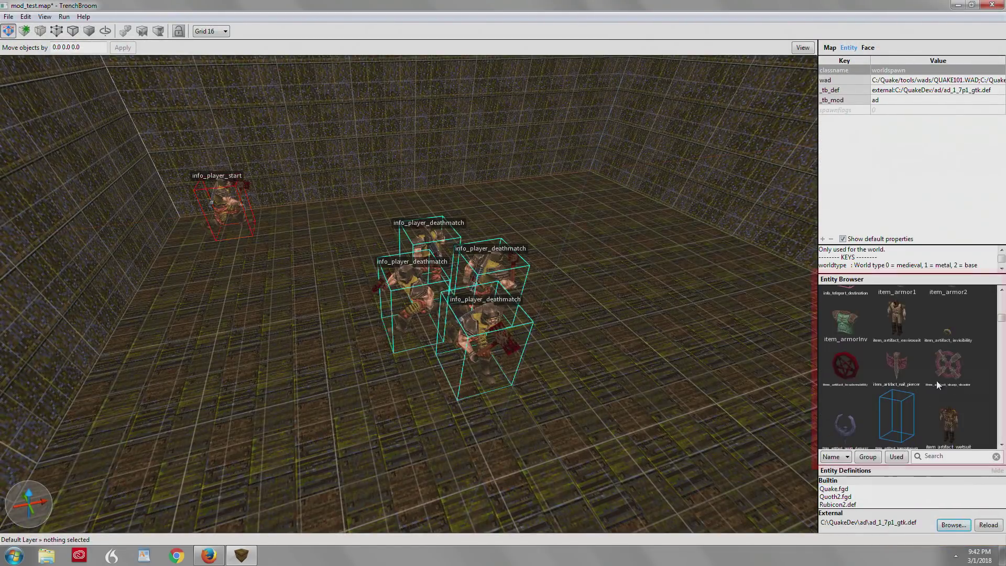
- Place an item_backpack_armour entity from the entity browser on the room's floor near info_player_start
{"action": "scroll", "coordinate": [936, 381], "scroll_direction": "down", "scroll_amount": 3}
{"action": "scroll", "coordinate": [937, 382], "scroll_direction": "down", "scroll_amount": 6}
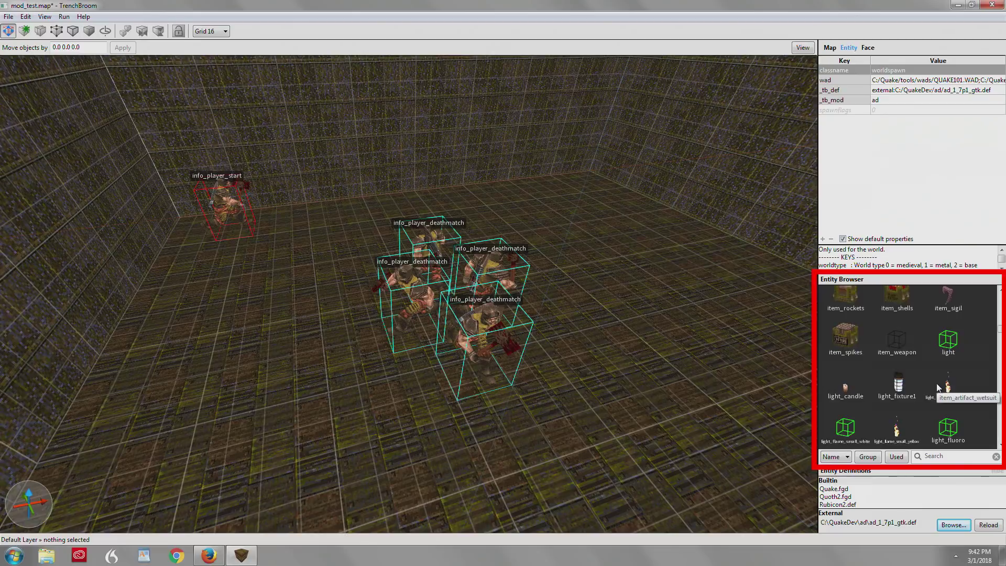
{"action": "scroll", "coordinate": [936, 382], "scroll_direction": "up", "scroll_amount": 6}
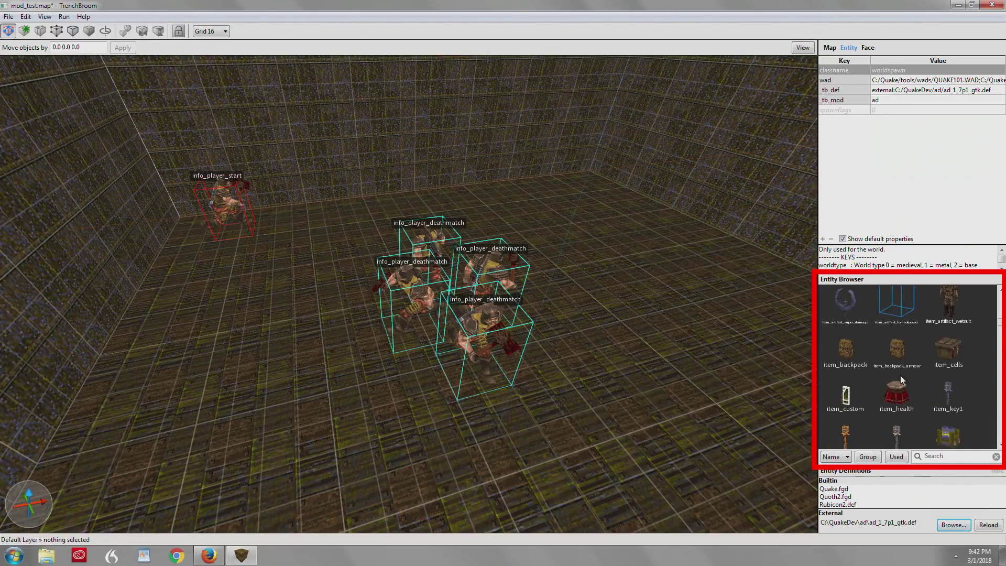
{"action": "left_click", "coordinate": [832, 49]}
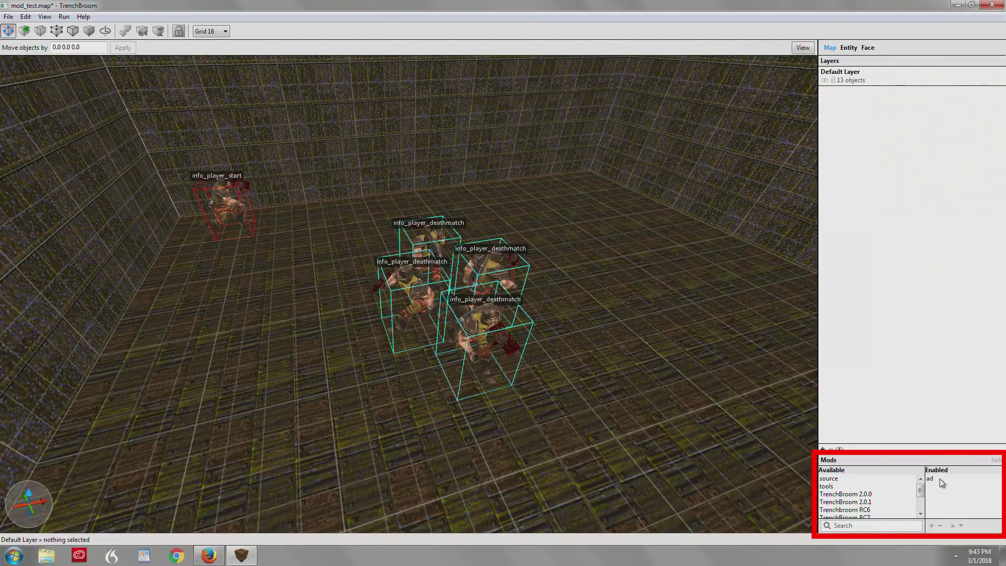
{"action": "left_click", "coordinate": [849, 49]}
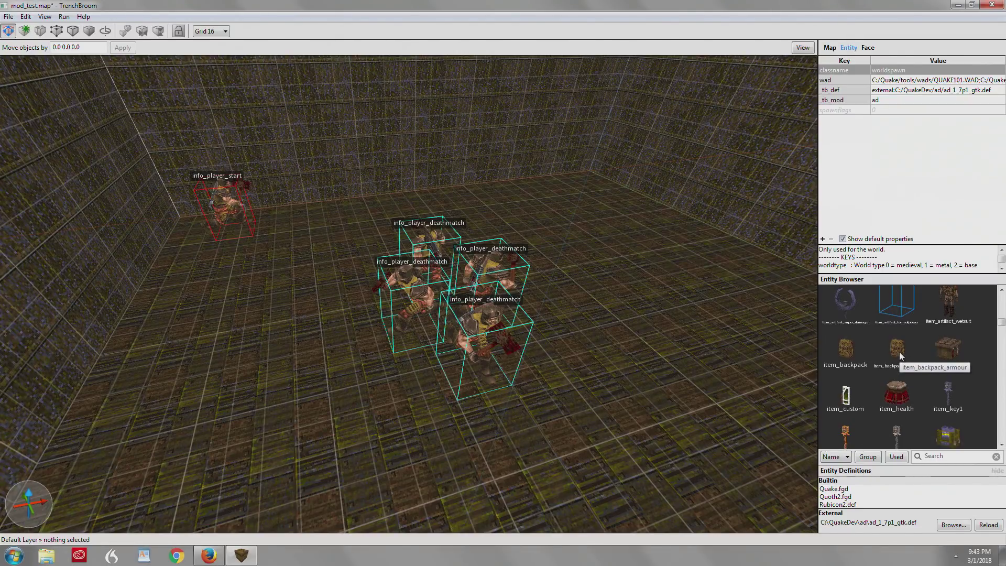
{"action": "left_click_drag", "start_coordinate": [899, 351], "coordinate": [231, 296]}
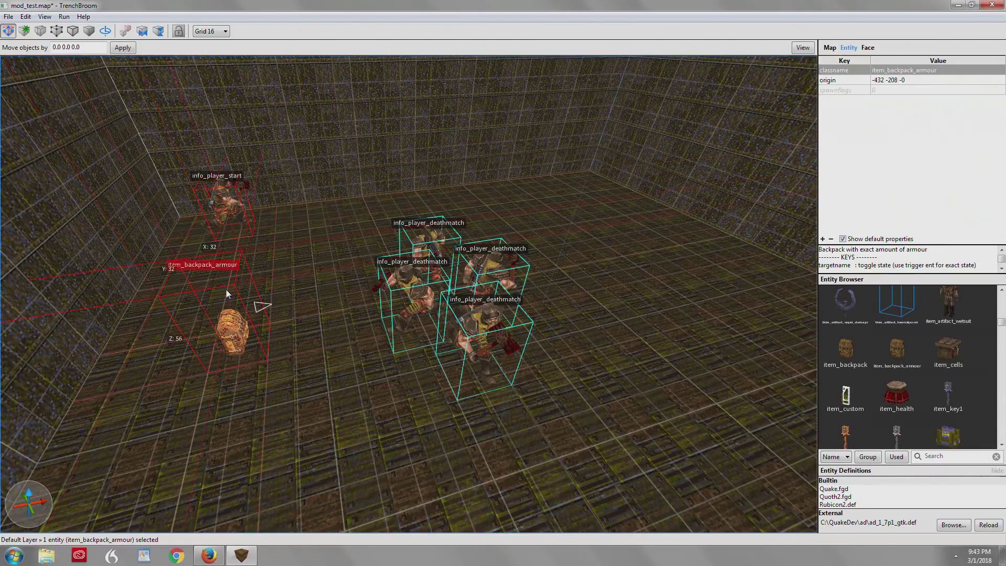
- Enlarge the entity description area and read the keys and spawnflags listed for item_backpack_armour
{"action": "right_click_drag", "start_coordinate": [225, 289], "coordinate": [336, 309]}
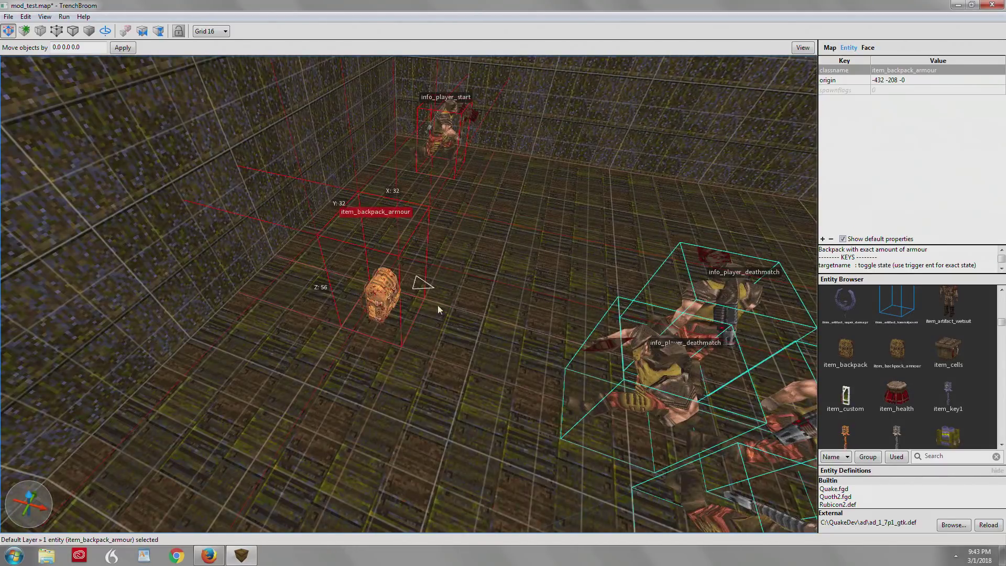
{"action": "left_click", "coordinate": [917, 241]}
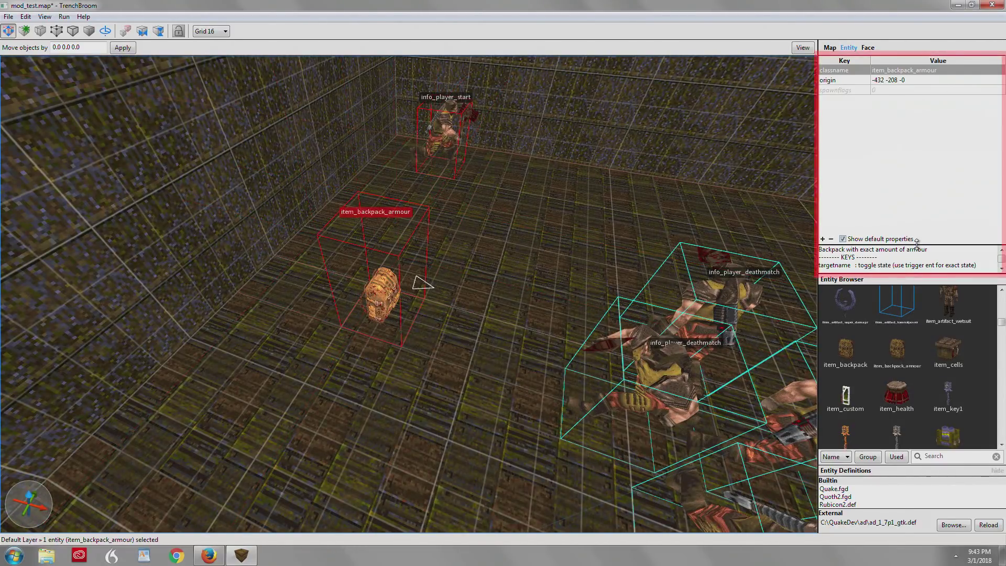
{"action": "left_click_drag", "start_coordinate": [917, 241], "coordinate": [917, 130]}
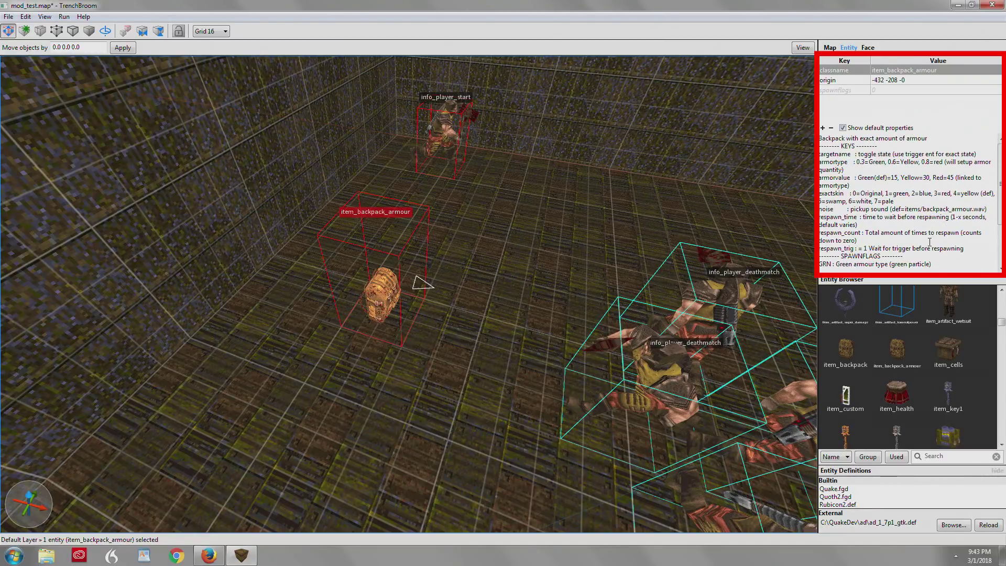
{"action": "scroll", "coordinate": [931, 243], "scroll_direction": "down", "scroll_amount": 2}
{"action": "scroll", "coordinate": [917, 230], "scroll_direction": "up", "scroll_amount": 2}
{"action": "scroll", "coordinate": [998, 173], "scroll_direction": "down", "scroll_amount": 4}
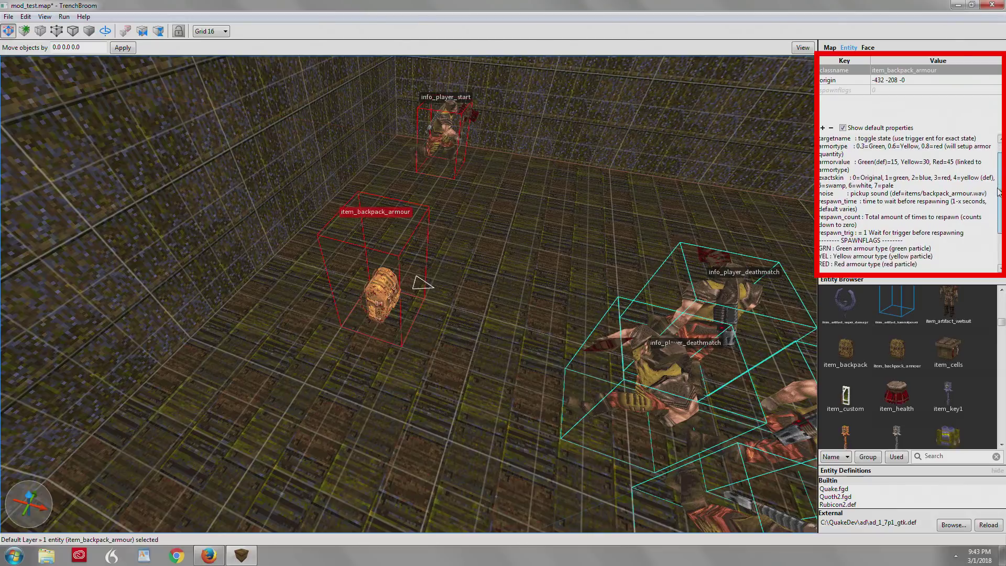
{"action": "scroll", "coordinate": [997, 160], "scroll_direction": "up", "scroll_amount": 4}
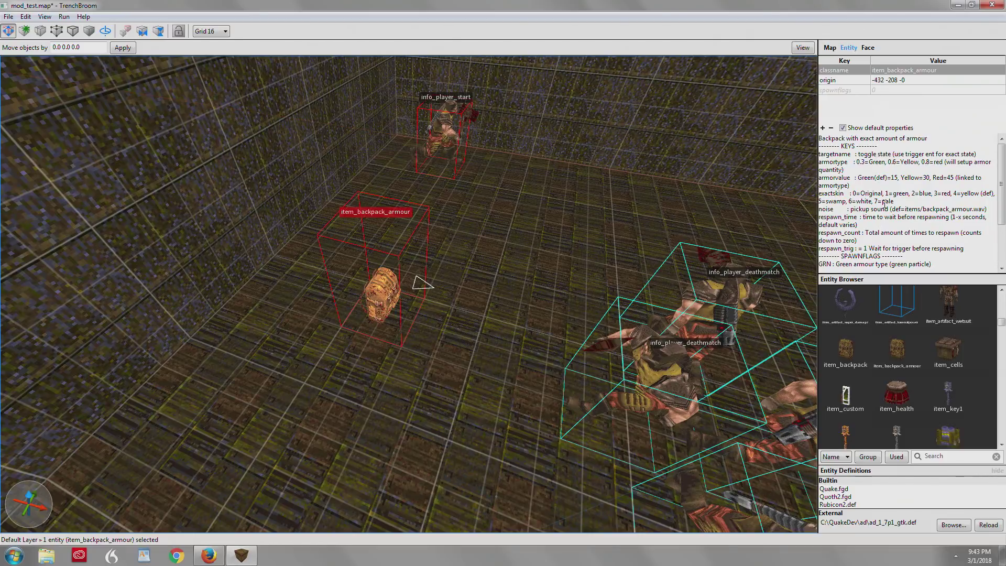
{"action": "scroll", "coordinate": [986, 184], "scroll_direction": "down", "scroll_amount": 3}
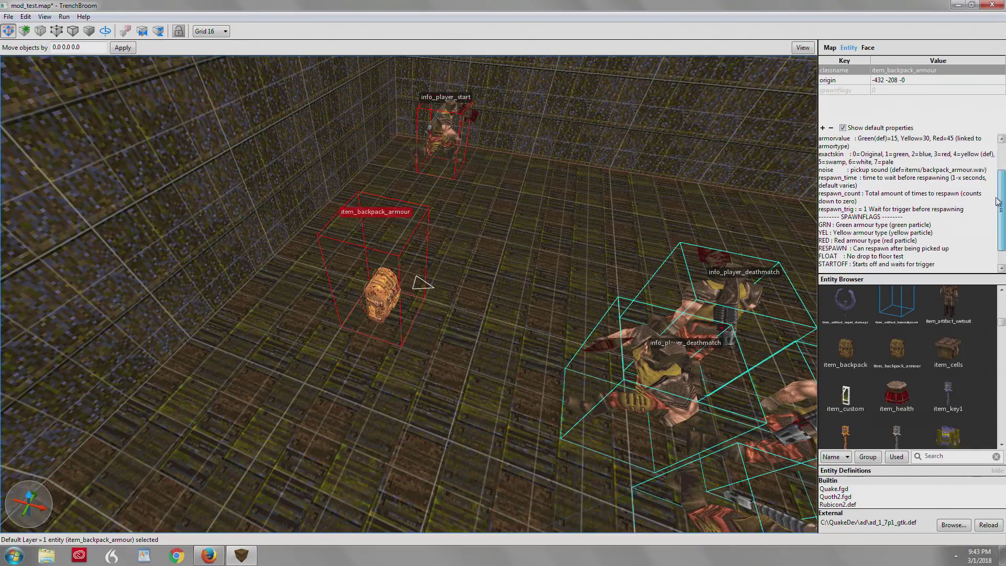
- Load ad_1_7p1_tb.fgd from the ad folder as the map's external entity definition file
{"action": "left_click", "coordinate": [953, 525]}
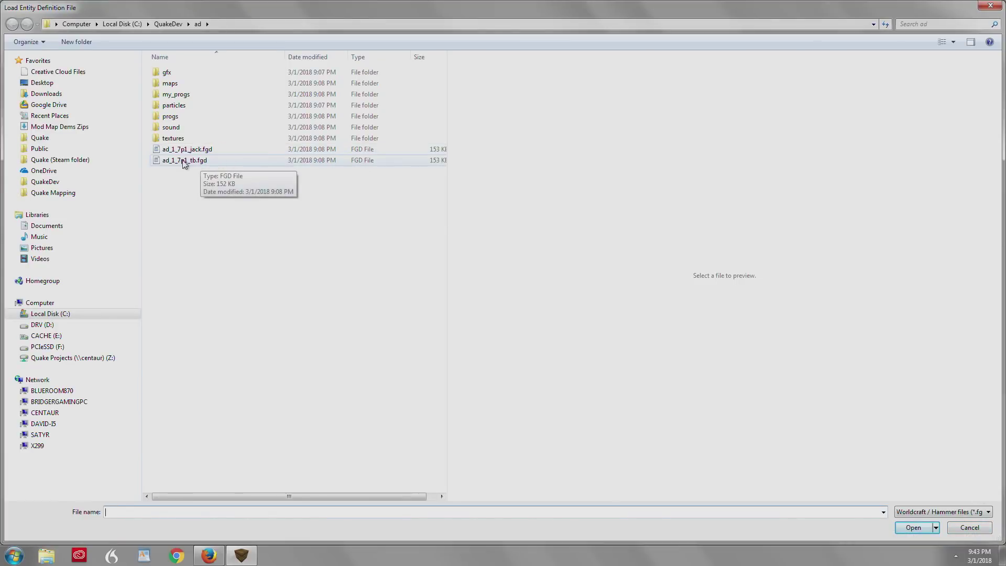
{"action": "left_click", "coordinate": [199, 162]}
{"action": "left_click", "coordinate": [934, 528]}
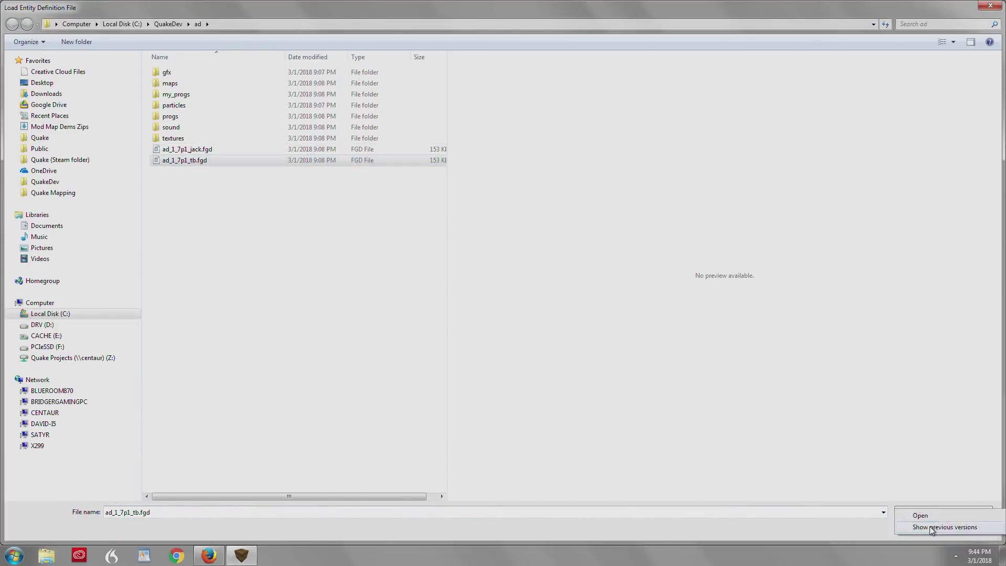
{"action": "left_click", "coordinate": [931, 517]}
{"action": "scroll", "coordinate": [932, 372], "scroll_direction": "down", "scroll_amount": 10}
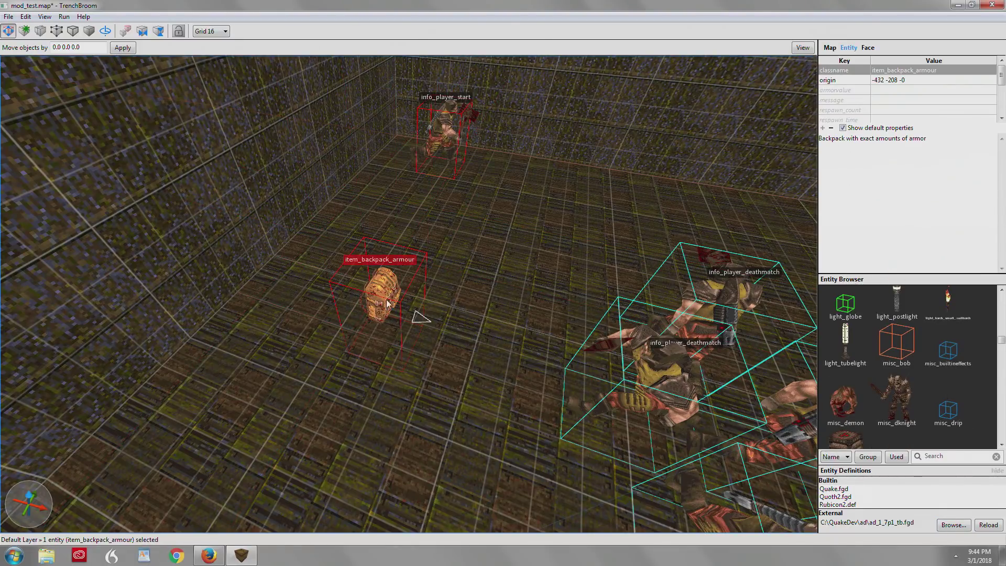
- Raise the item_backpack_armour entity to a height of 32 so its origin is -432 -208 32
{"action": "left_click_drag", "start_coordinate": [385, 287], "coordinate": [378, 234]}
{"action": "scroll", "coordinate": [502, 270], "scroll_direction": "down", "scroll_amount": 6}
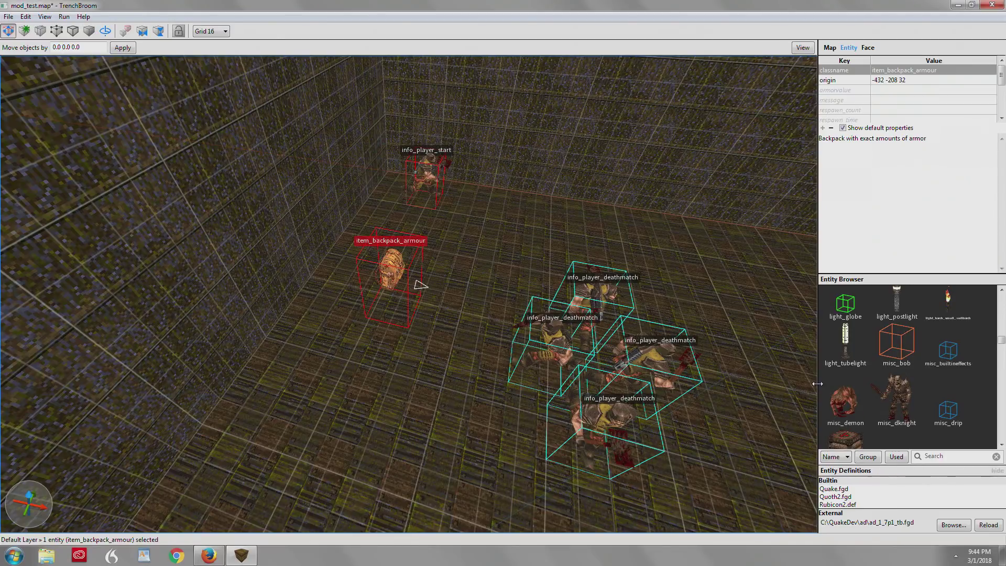
{"action": "right_click_drag", "start_coordinate": [389, 329], "coordinate": [416, 325], "text": "alt"}
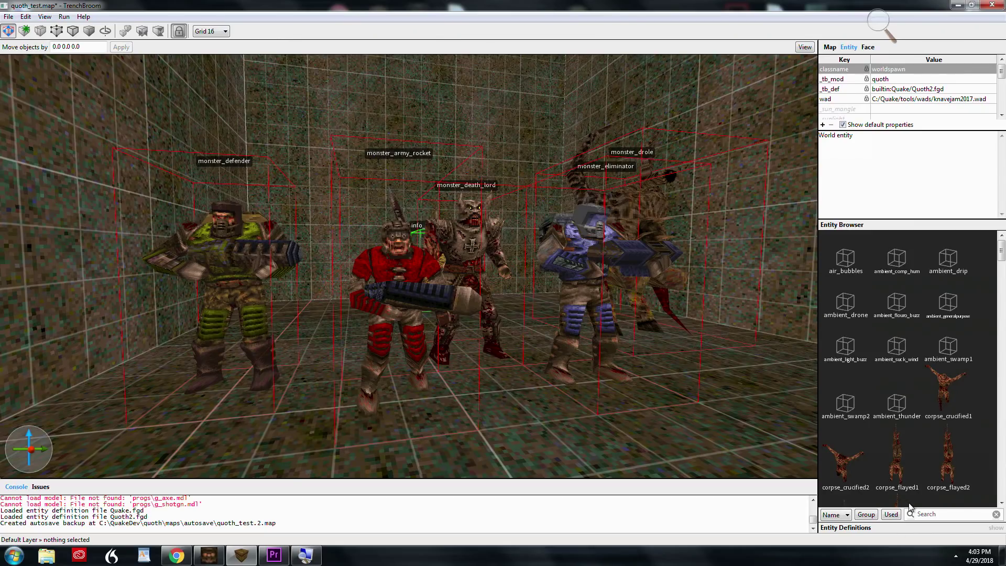
- In the quoth_test map, alternate the builtin entity definitions between Quake.fgd and Quoth2.fgd to compare the monsters' display, ending on Quoth2.fgd
{"action": "left_click", "coordinate": [857, 529]}
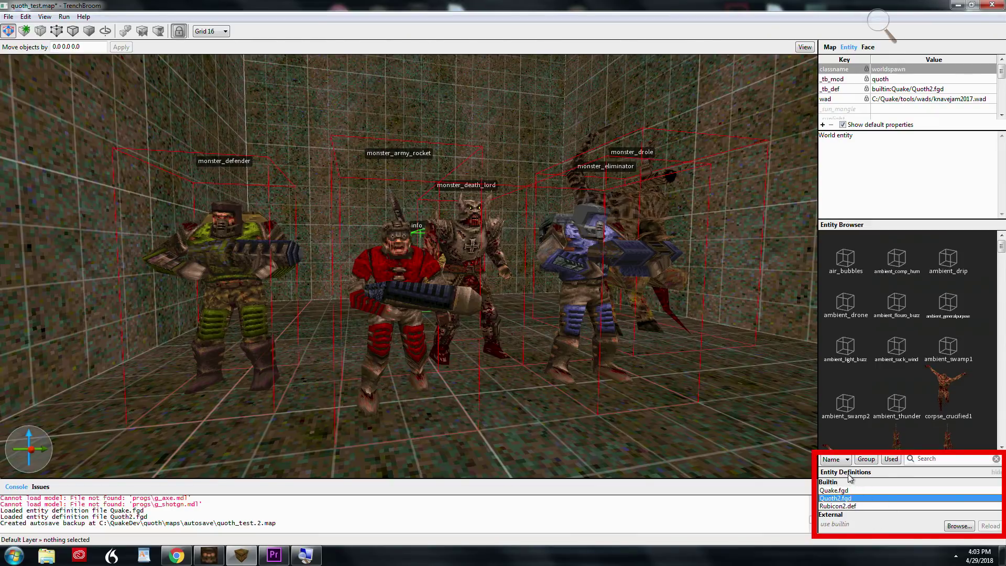
{"action": "left_click", "coordinate": [850, 474]}
{"action": "left_click", "coordinate": [856, 527]}
{"action": "left_click", "coordinate": [830, 491]}
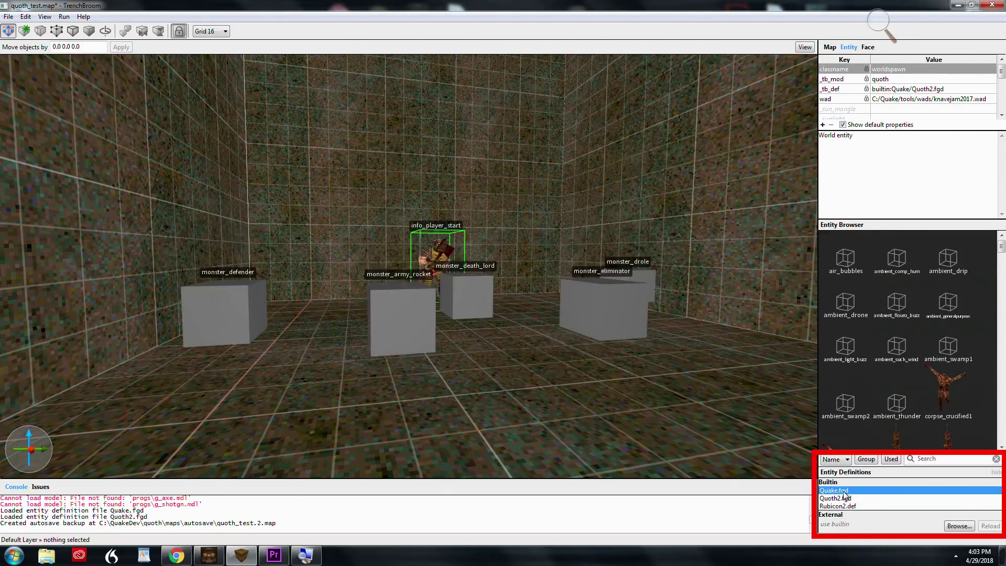
{"action": "left_click", "coordinate": [891, 498]}
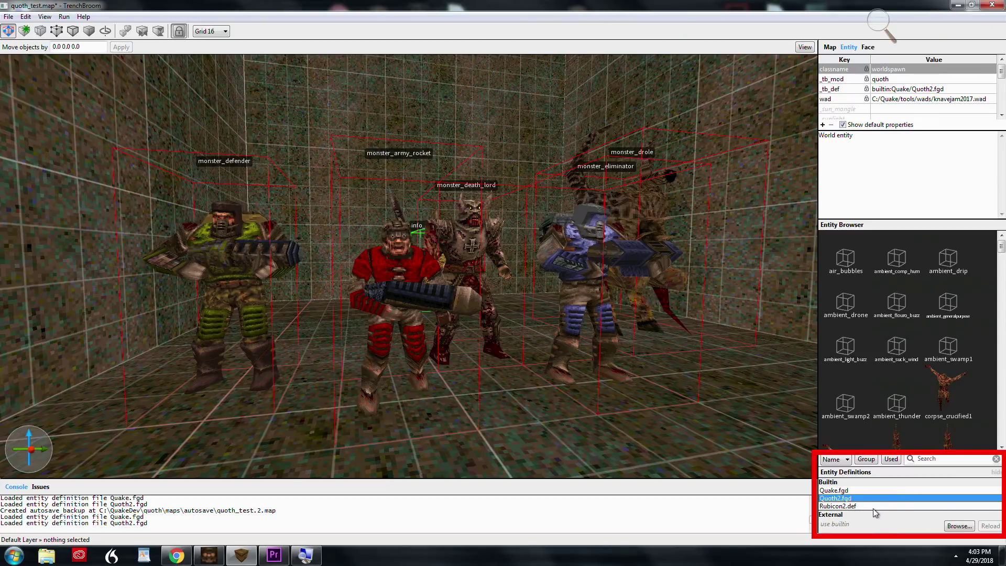
{"action": "left_click", "coordinate": [860, 491]}
{"action": "left_click", "coordinate": [863, 498]}
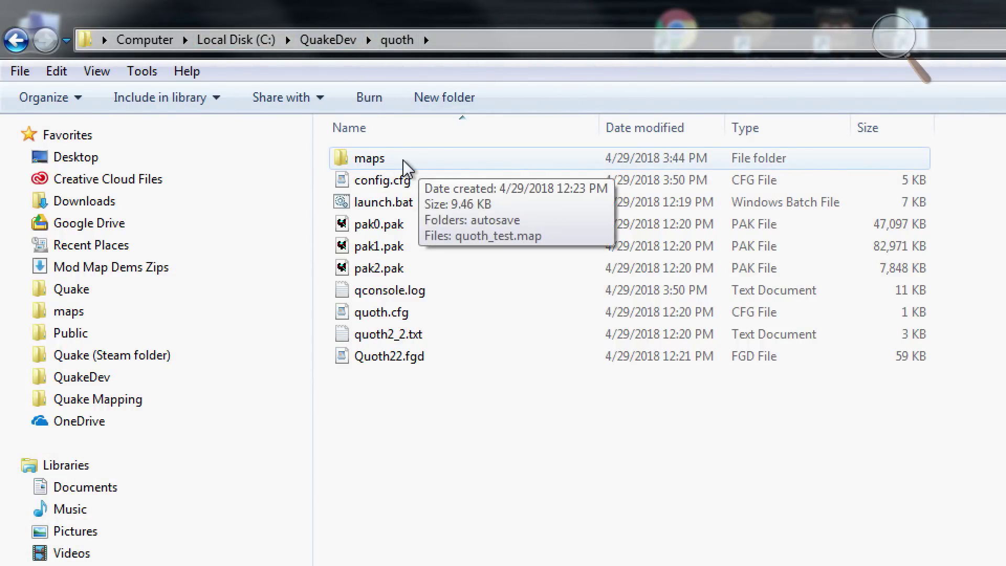
- Look through the quoth folder and the autosave path in TrenchBroom's console, and go up to QuakeDev to open its first subfolder
{"action": "mouse_move", "coordinate": [420, 162]}
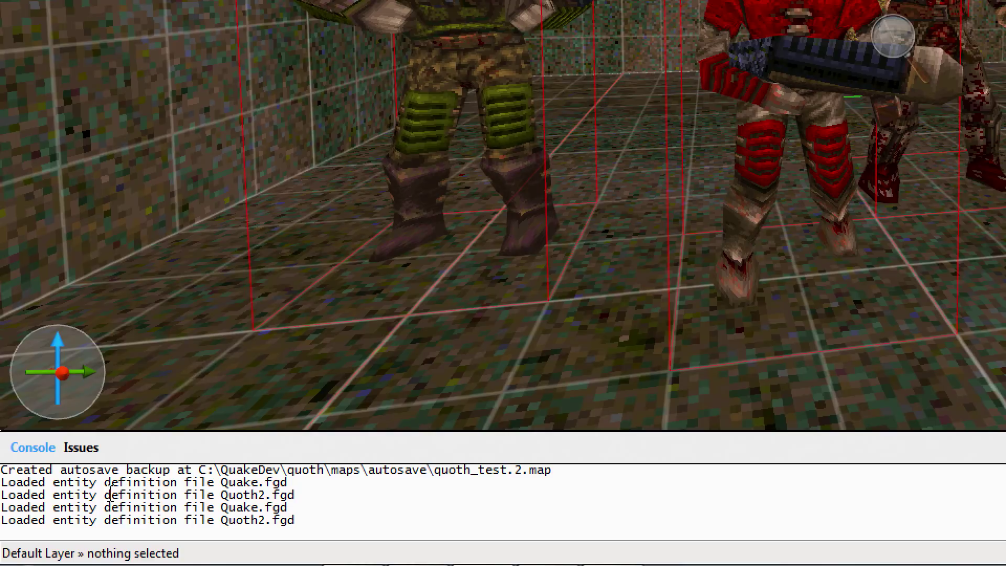
{"action": "left_click_drag", "start_coordinate": [572, 472], "coordinate": [5, 464]}
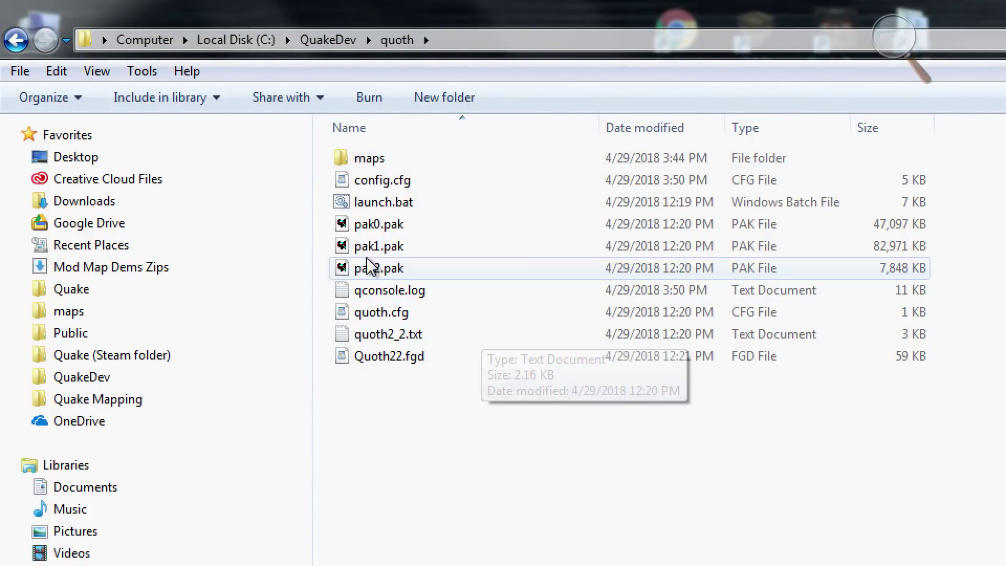
{"action": "left_click", "coordinate": [342, 39]}
{"action": "double_click", "coordinate": [382, 160]}
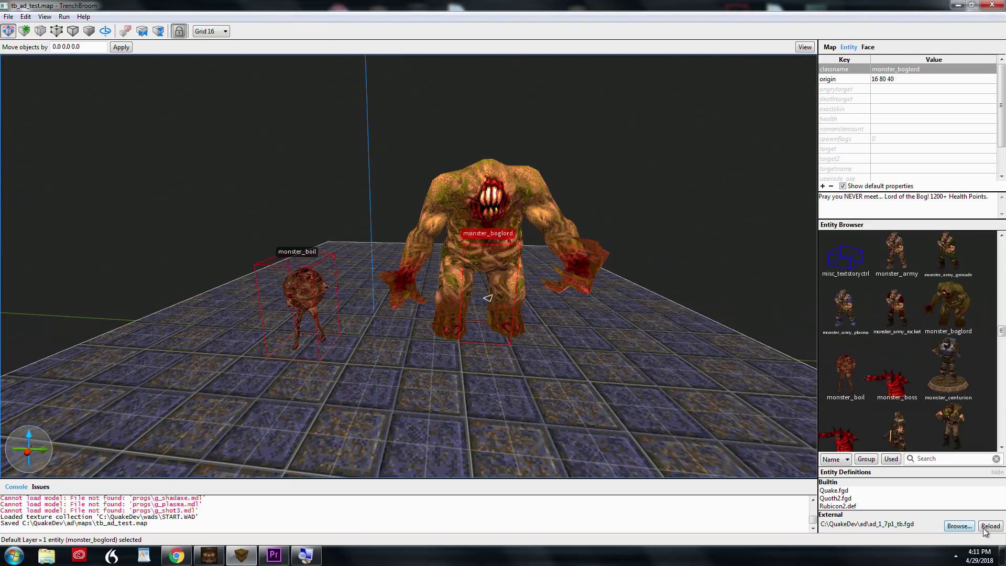
- In the tb_ad_test map, load the QuakeC definition file ad_quake.def from the ad folder as the external entity definitions
{"action": "left_click", "coordinate": [959, 526]}
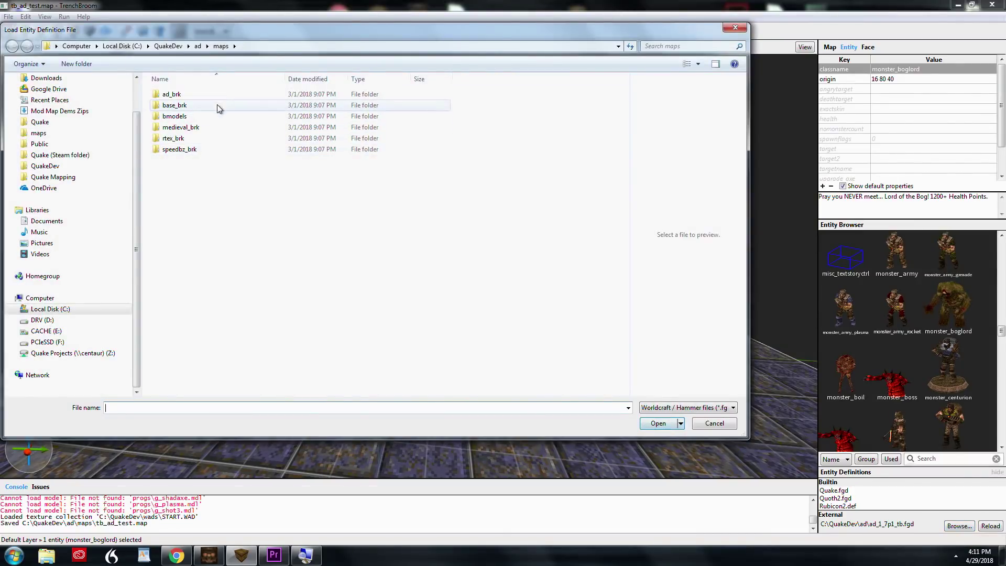
{"action": "left_click", "coordinate": [663, 408]}
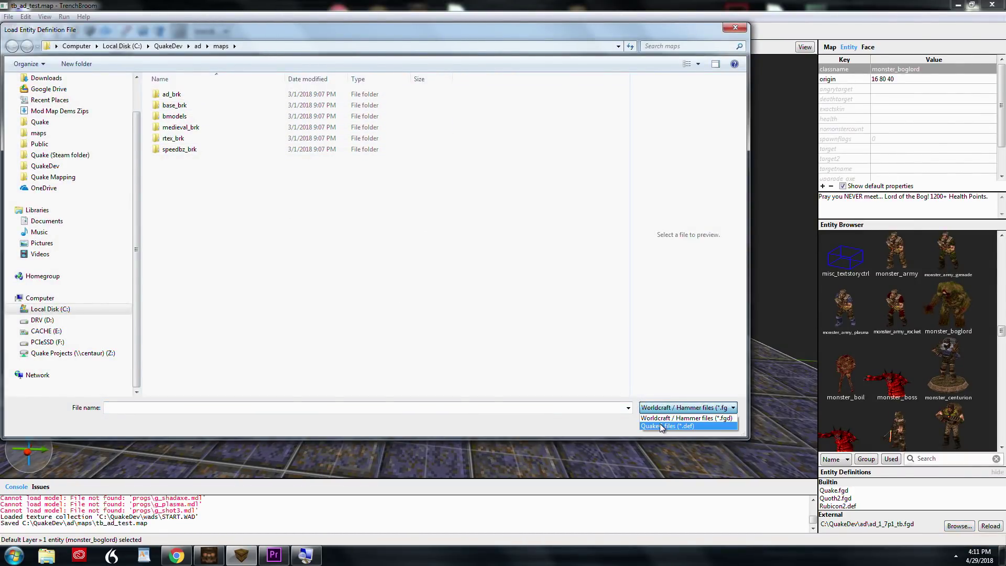
{"action": "left_click", "coordinate": [659, 423]}
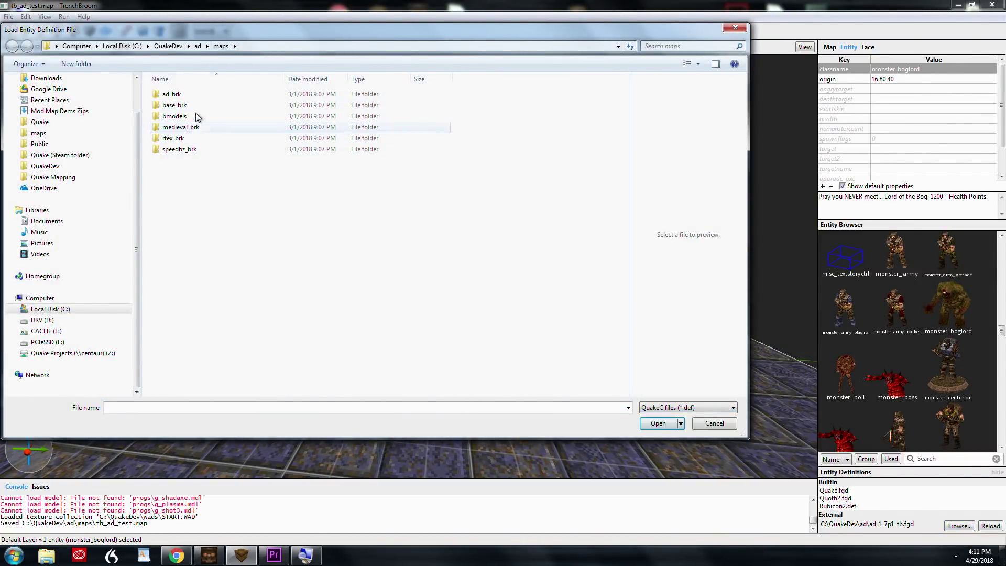
{"action": "left_click", "coordinate": [199, 46]}
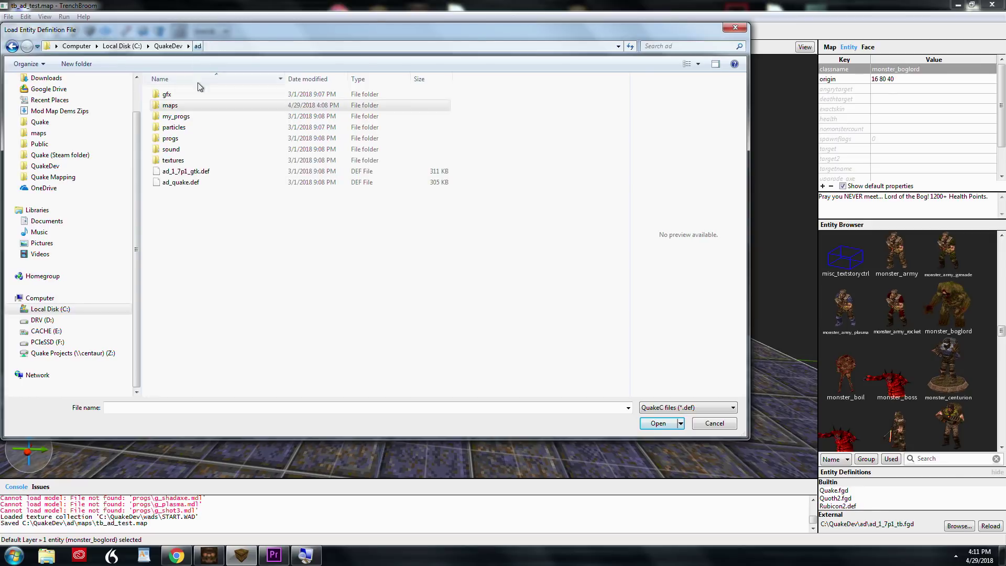
{"action": "double_click", "coordinate": [211, 182]}
- Examine the placed monsters and the entity browser with ad_quake.def loaded, and read monster_boglord's keys and spawnflags in the enlarged description
{"action": "key", "text": "s"}
{"action": "mouse_move", "coordinate": [596, 341]}
{"action": "right_mouse_down"}
{"action": "mouse_move", "coordinate": [611, 341]}
{"action": "mouse_move", "coordinate": [593, 339]}
{"action": "right_mouse_up"}
{"action": "key", "text": "w"}
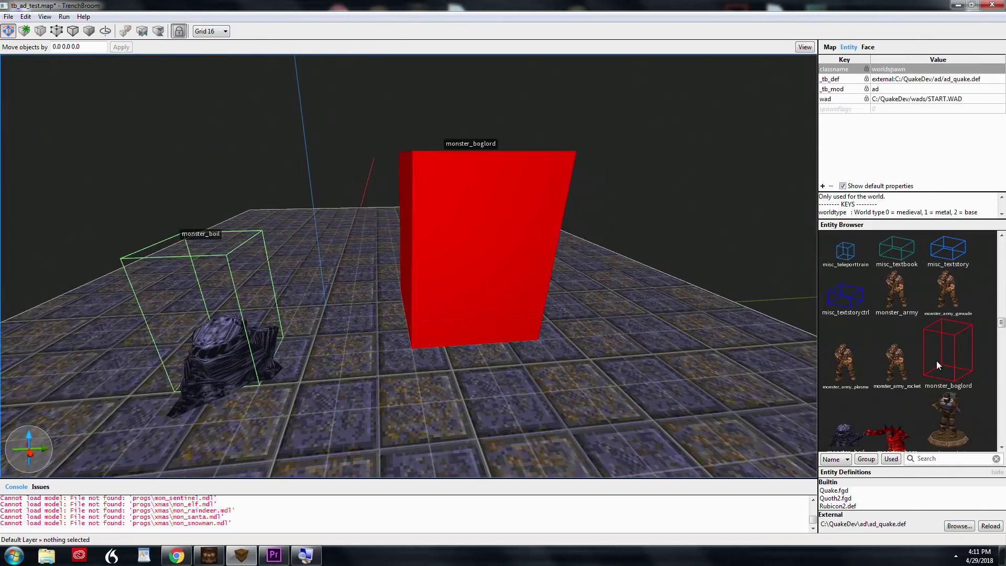
{"action": "scroll", "coordinate": [917, 372], "scroll_direction": "down", "scroll_amount": 7}
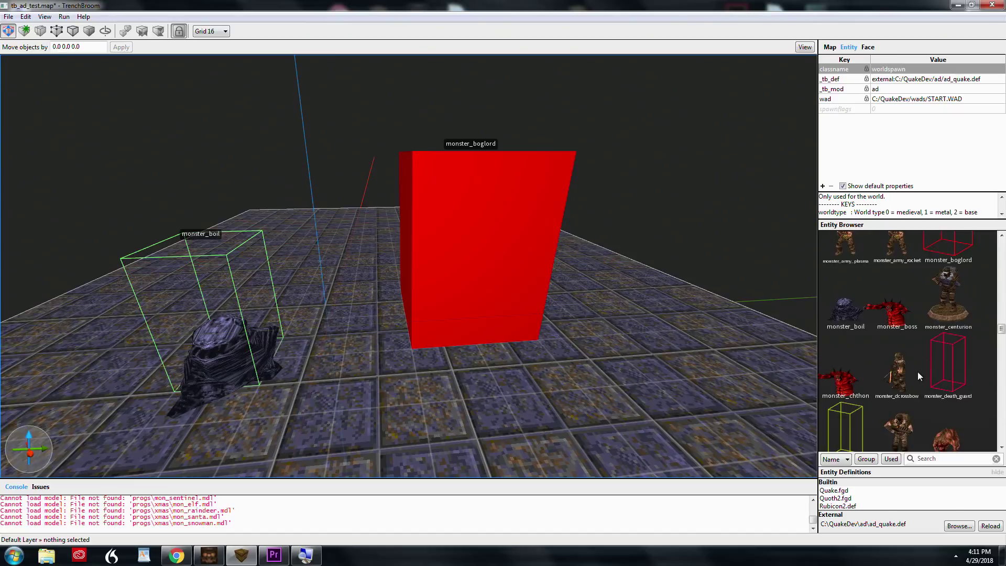
{"action": "scroll", "coordinate": [916, 371], "scroll_direction": "up", "scroll_amount": 3}
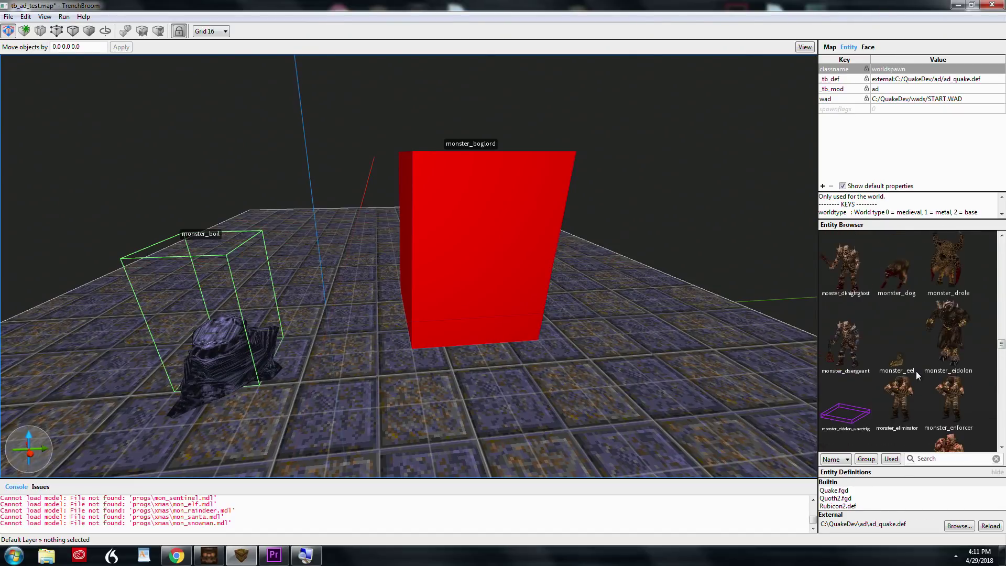
{"action": "scroll", "coordinate": [916, 372], "scroll_direction": "up", "scroll_amount": 5}
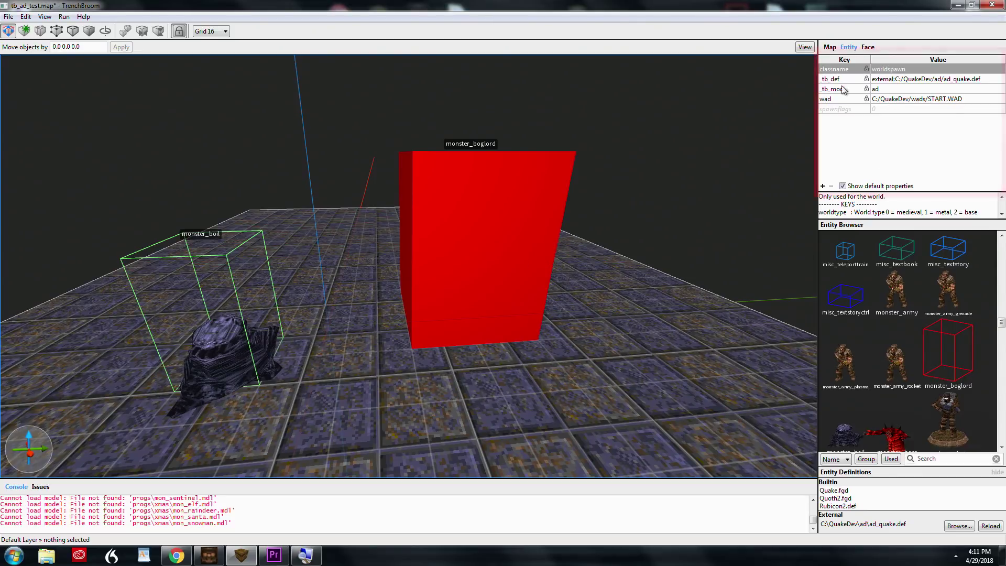
{"action": "left_click", "coordinate": [548, 197]}
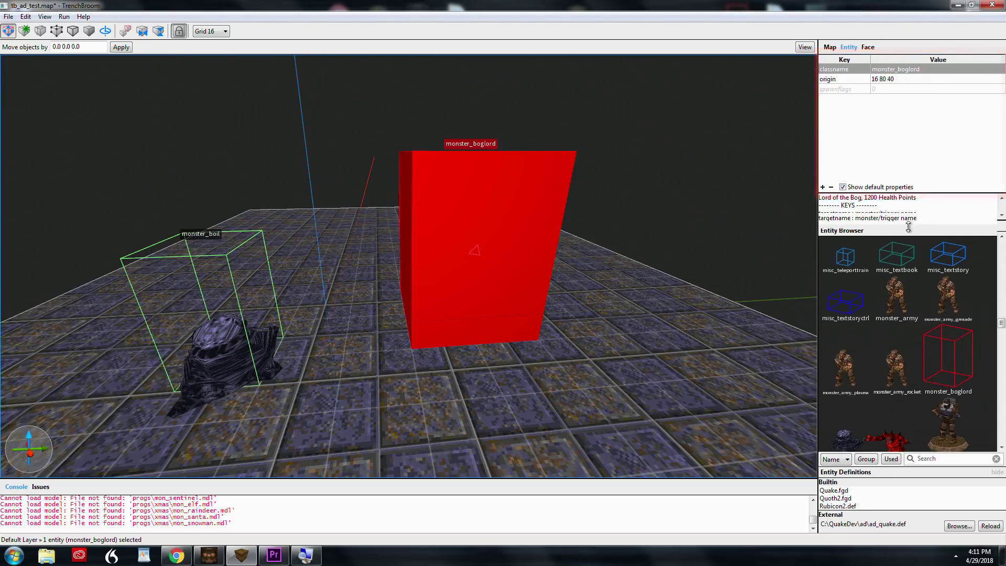
{"action": "mouse_move", "coordinate": [907, 215]}
{"action": "left_mouse_down"}
{"action": "mouse_move", "coordinate": [918, 356]}
{"action": "mouse_move", "coordinate": [921, 130]}
{"action": "left_mouse_up"}
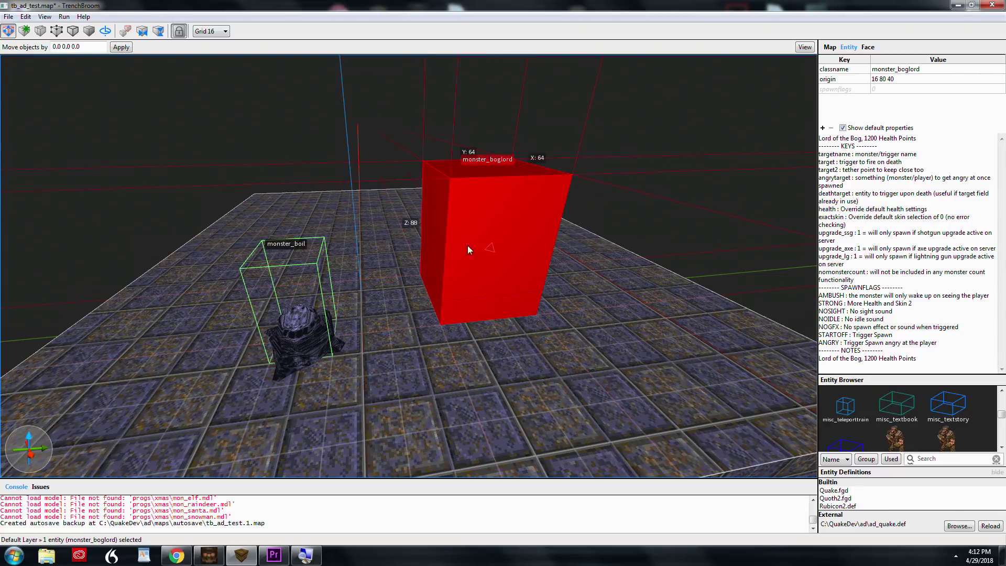
{"action": "left_click", "coordinate": [315, 288]}
{"action": "left_click", "coordinate": [493, 198]}
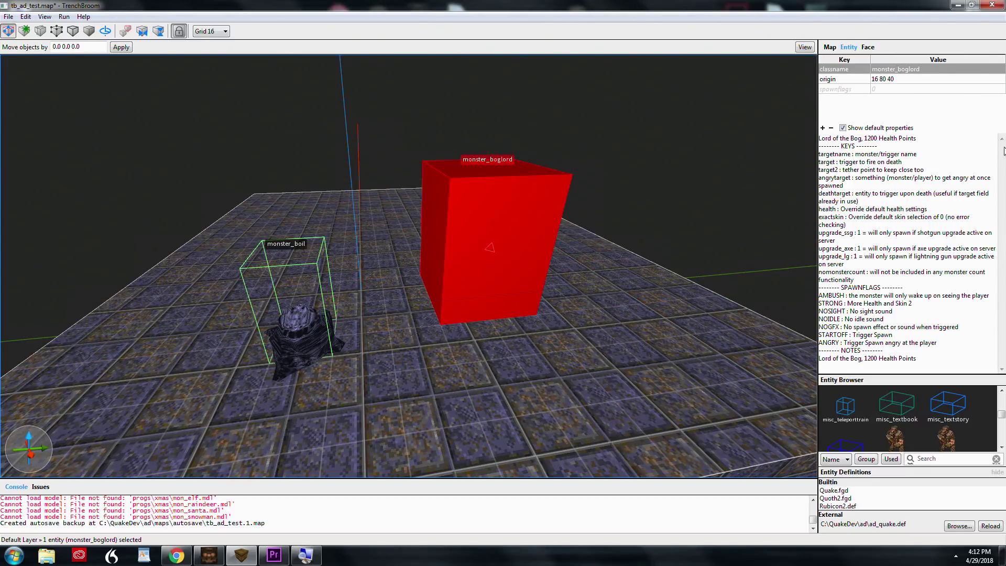
- Add a new property named health to the monster_boglord entity
{"action": "left_click", "coordinate": [823, 128]}
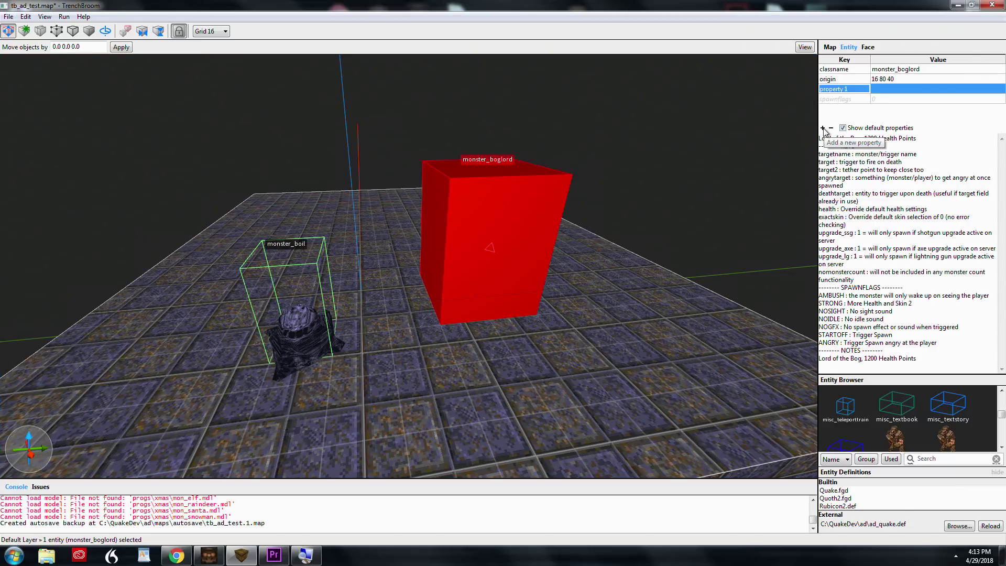
{"action": "type", "text": "health"}
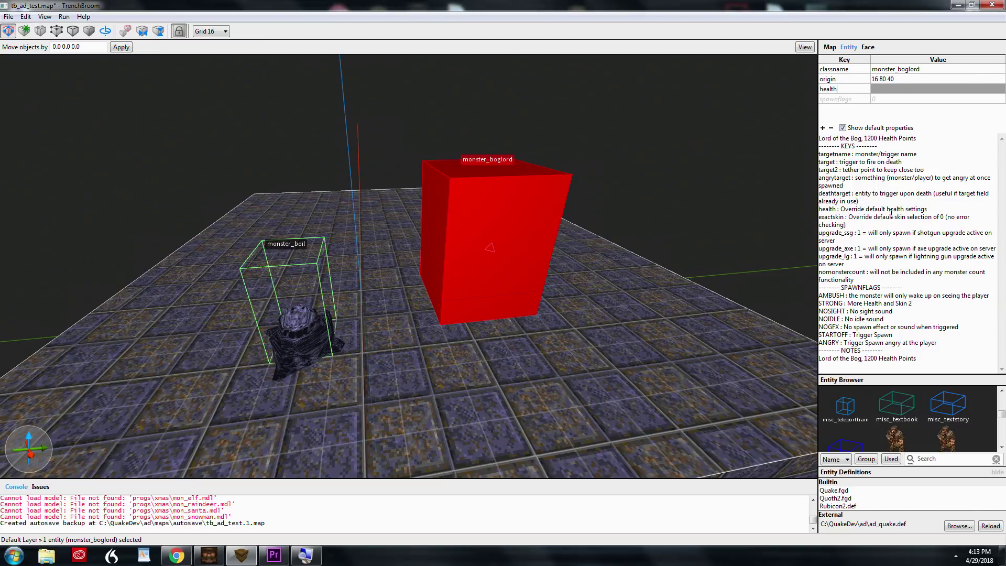
{"action": "left_click", "coordinate": [896, 88]}
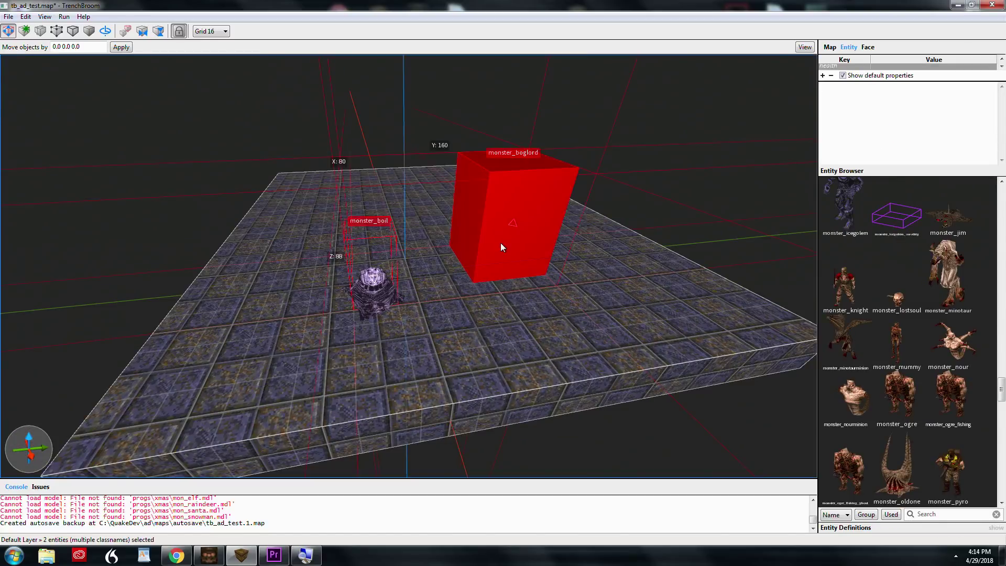
- Clear the existing monsters from the map, and place monster_centurion, monster_dfury and monster_dknight on the tiled floor
{"action": "key", "text": "Delete"}
{"action": "scroll", "coordinate": [885, 314], "scroll_direction": "up", "scroll_amount": 10}
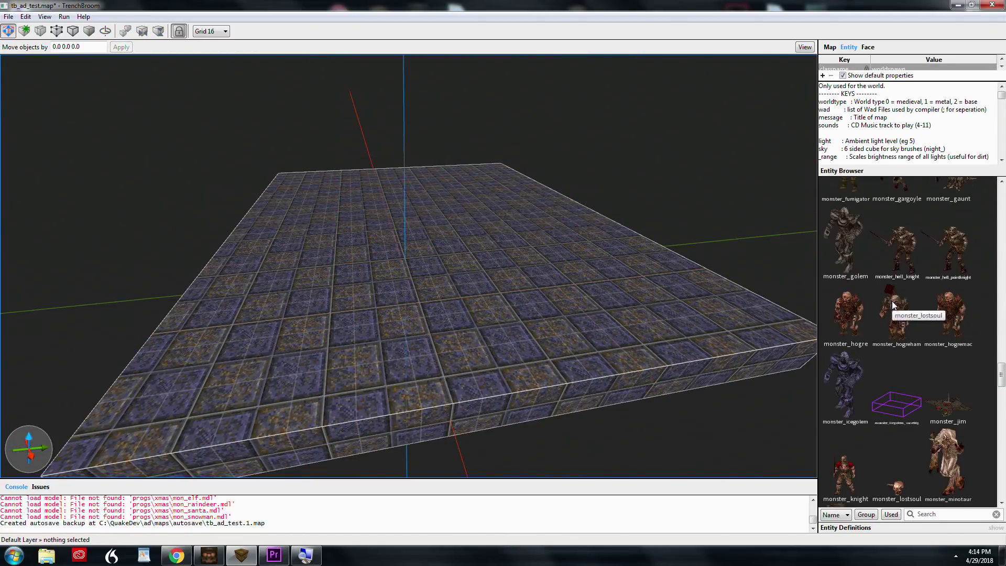
{"action": "scroll", "coordinate": [902, 309], "scroll_direction": "down", "scroll_amount": 3}
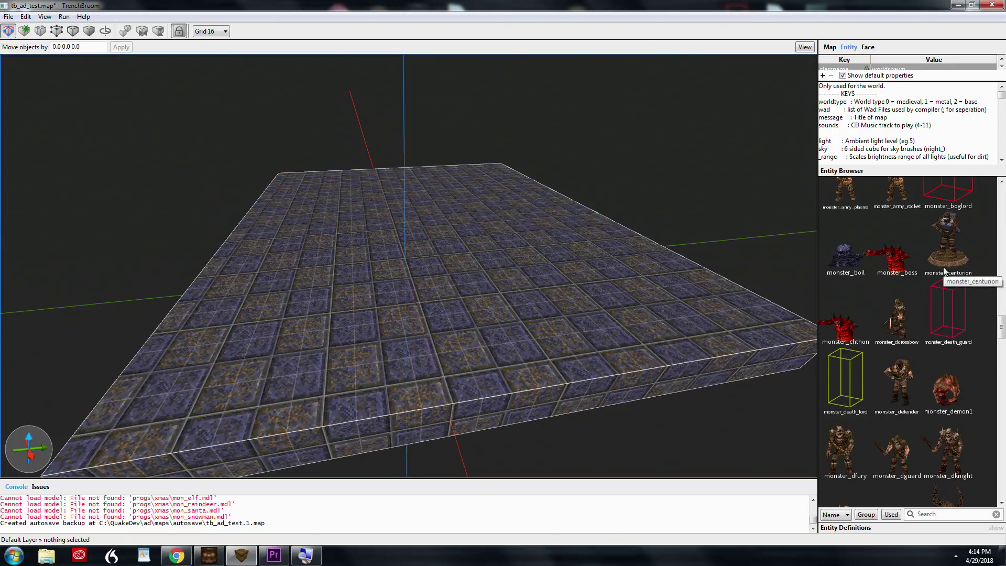
{"action": "mouse_move", "coordinate": [949, 252]}
{"action": "left_mouse_down"}
{"action": "mouse_move", "coordinate": [733, 241]}
{"action": "mouse_move", "coordinate": [425, 252]}
{"action": "mouse_move", "coordinate": [370, 298]}
{"action": "left_mouse_up"}
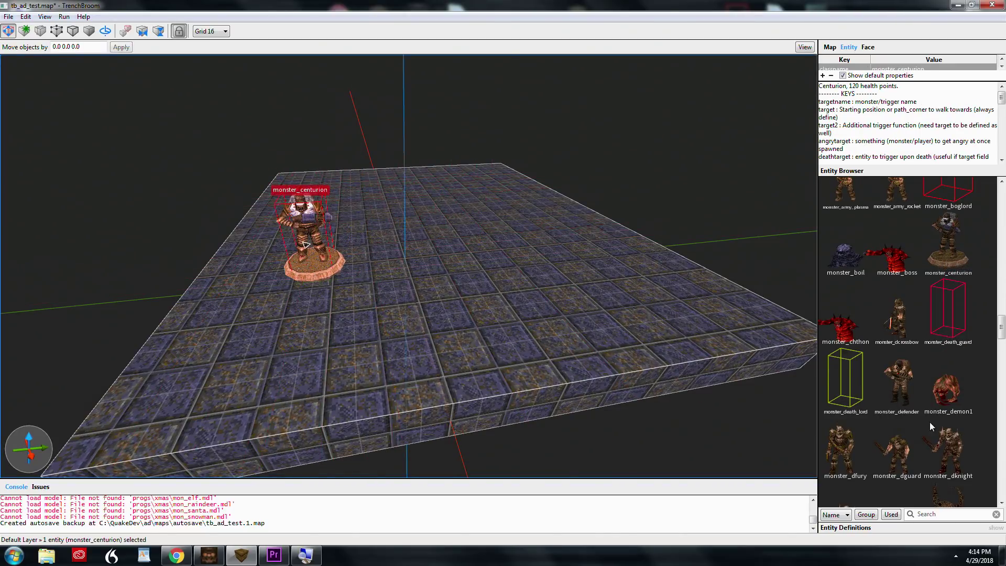
{"action": "left_click_drag", "start_coordinate": [841, 453], "coordinate": [396, 292]}
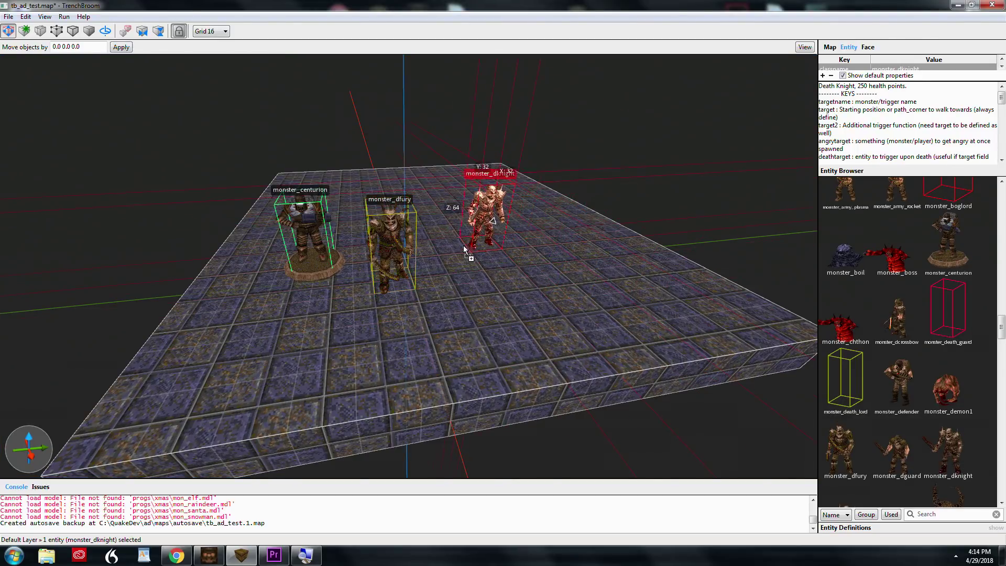
{"action": "scroll", "coordinate": [447, 247], "scroll_direction": "up", "scroll_amount": 5}
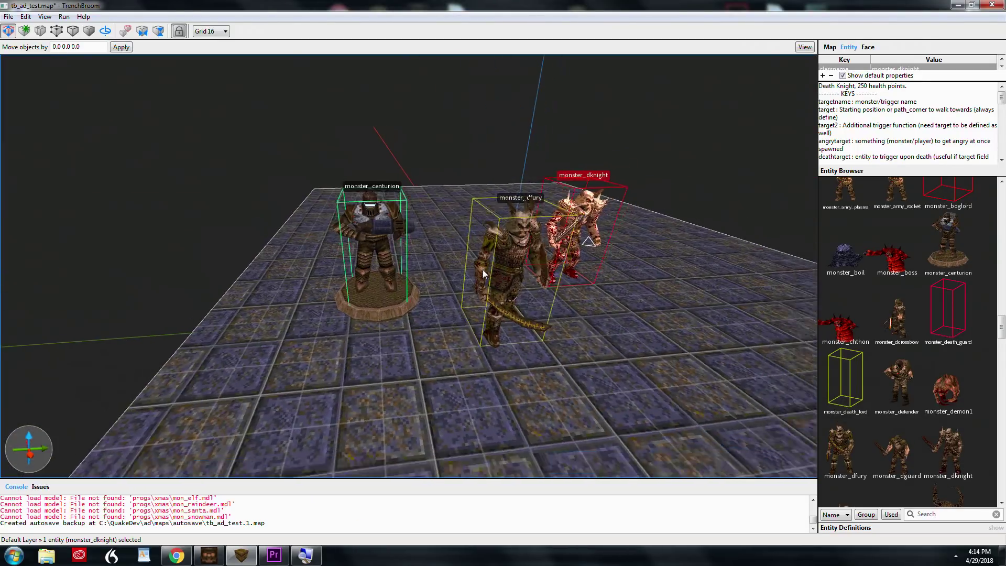
{"action": "right_click_drag", "start_coordinate": [482, 272], "coordinate": [480, 272]}
{"action": "key", "text": "w"}
{"action": "key", "text": "d"}
{"action": "key", "text": "s"}
{"action": "key", "text": "w"}
{"action": "key", "text": "d"}
{"action": "key", "text": "Escape"}
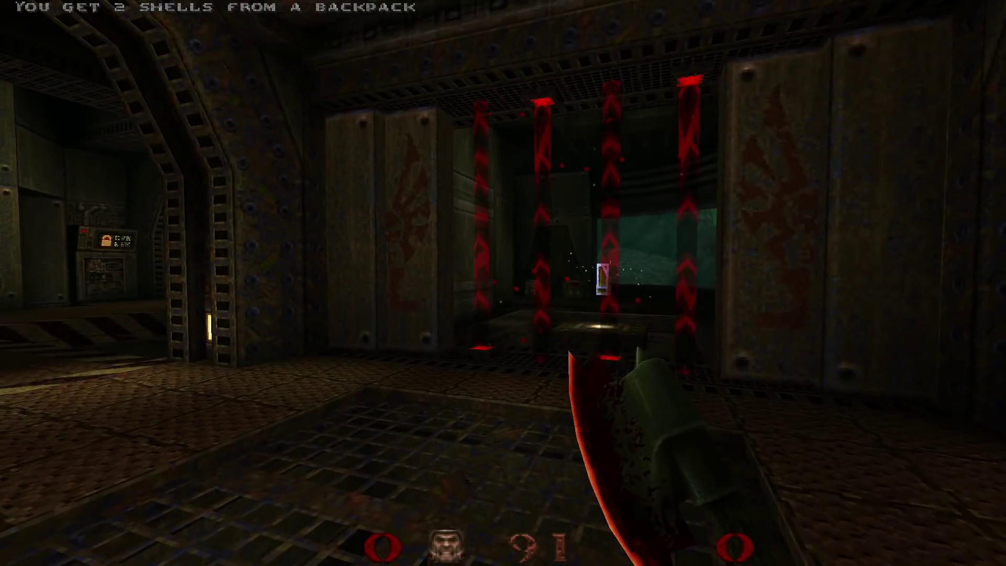
{"action": "key", "text": "w"}
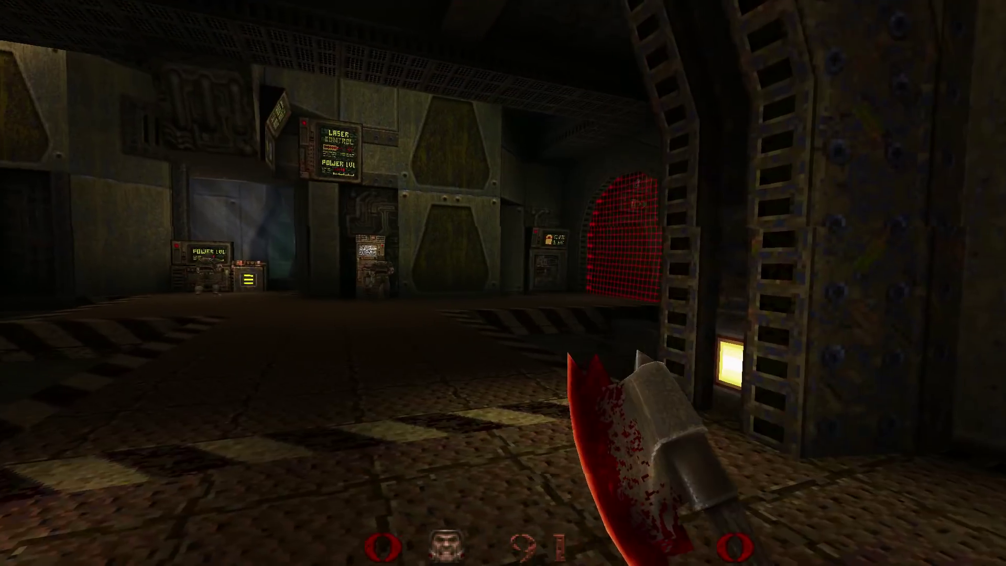
{"action": "key", "text": "s"}
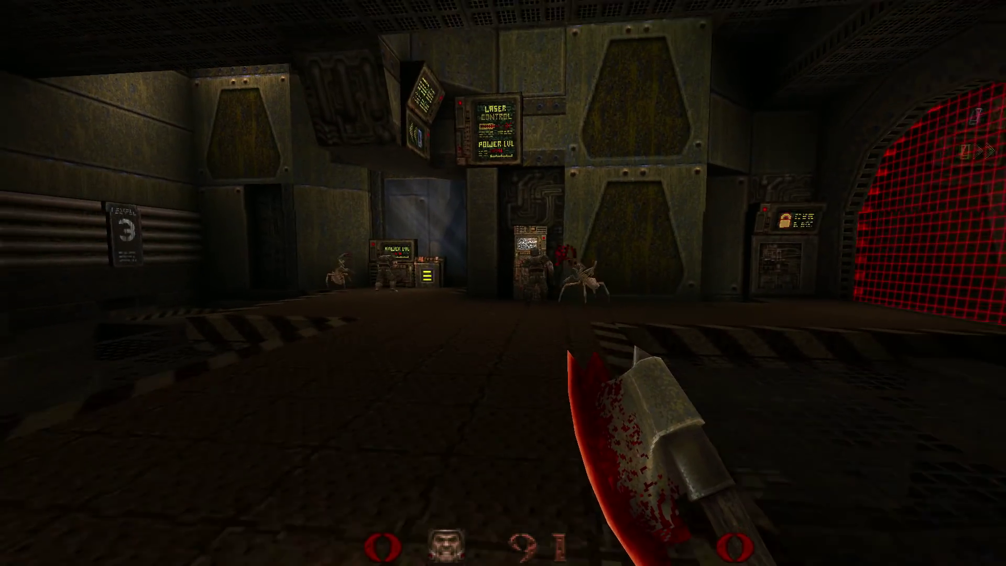
{"action": "key", "text": "w"}
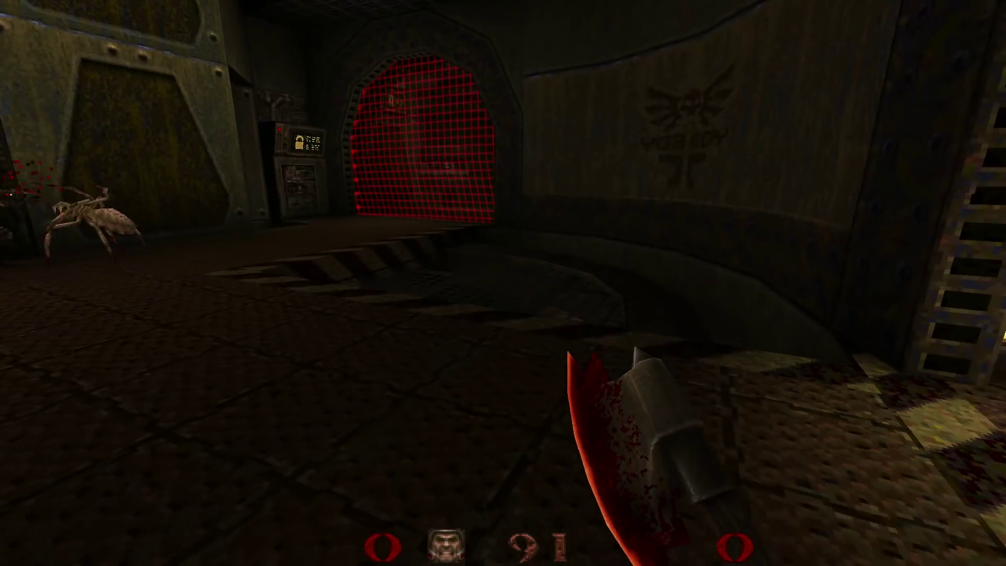
{"action": "key", "text": "Left"}
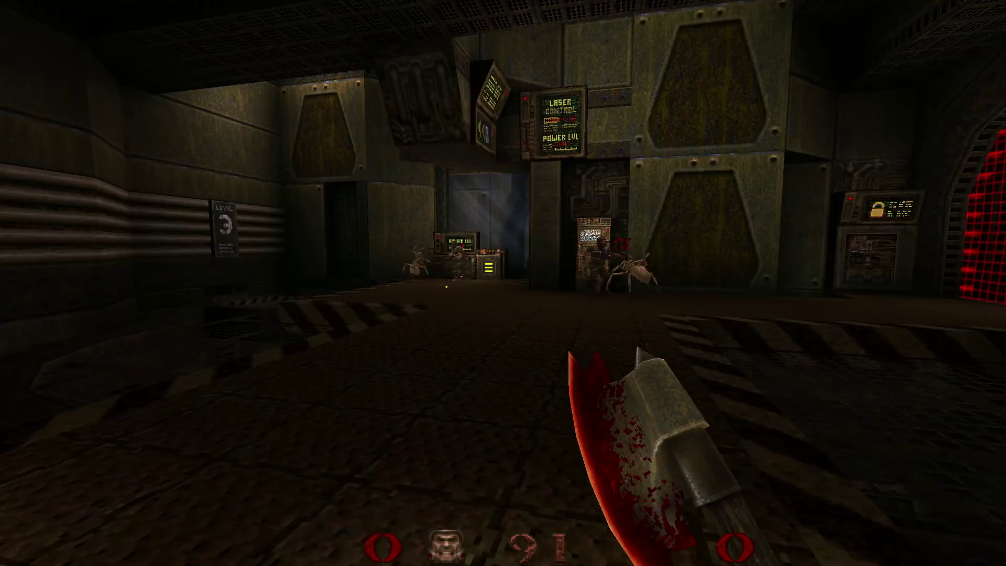
{"action": "key", "text": "Right"}
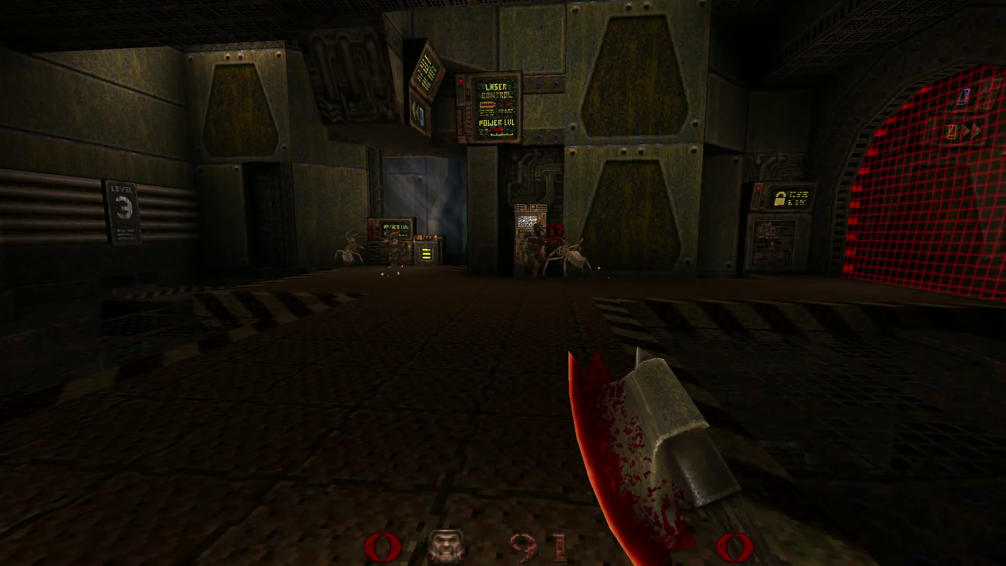
{"action": "key", "text": "w"}
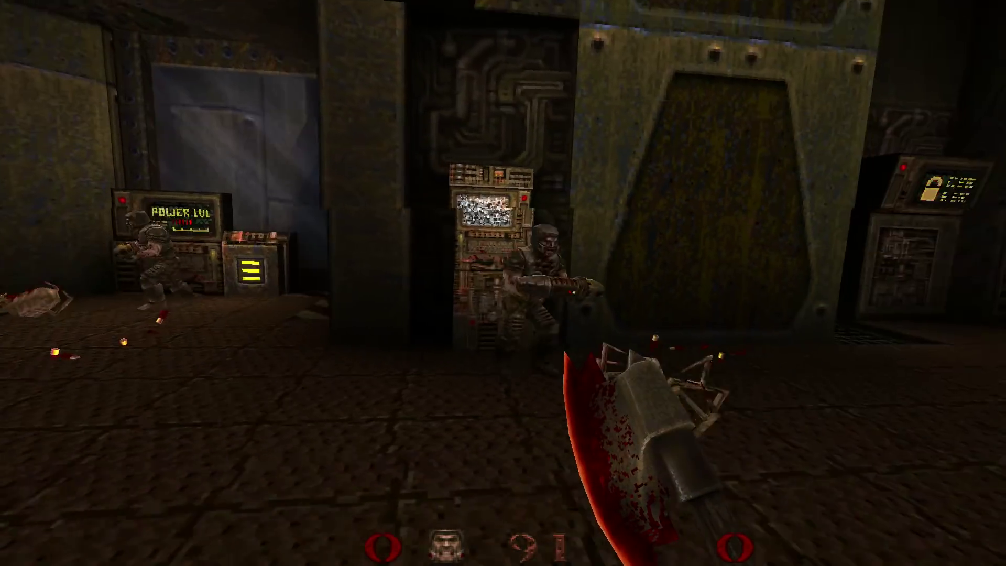
{"action": "key", "text": "s"}
{"action": "key", "text": "w"}
{"action": "left_click", "coordinate": [503, 283]}
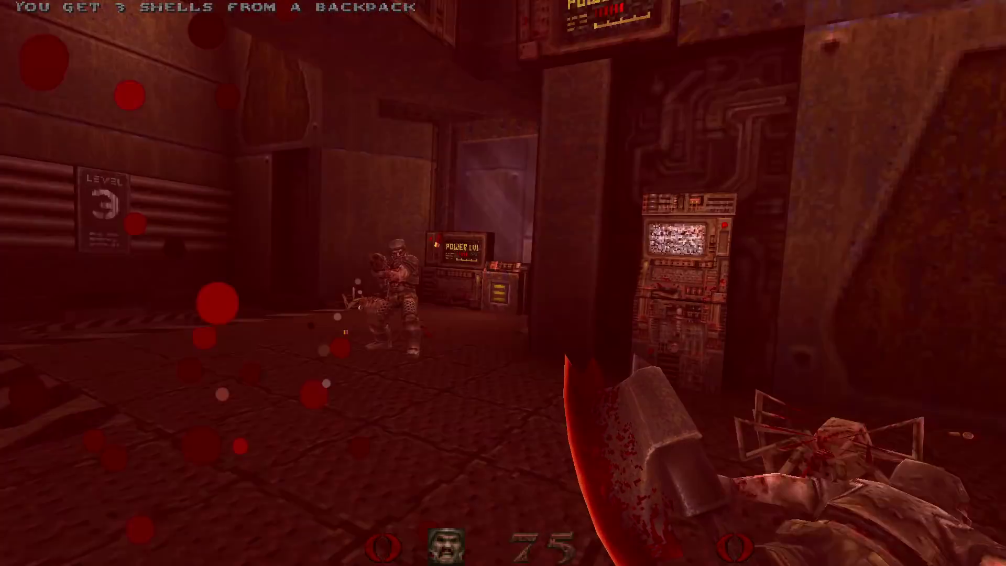
{"action": "key", "text": "w"}
{"action": "left_click", "coordinate": [503, 283]}
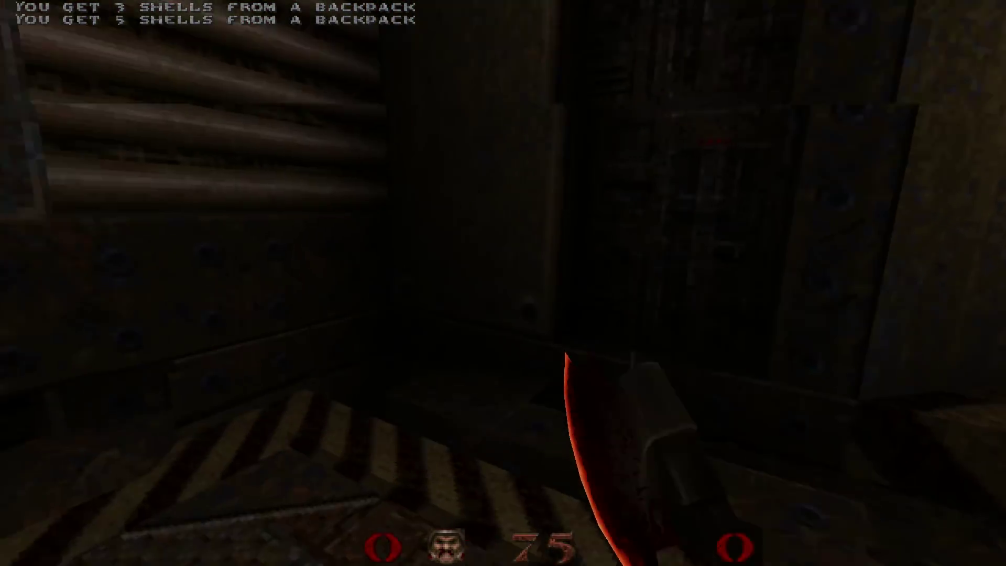
{"action": "key", "text": "w"}
{"action": "key", "text": "Left"}
{"action": "key", "text": "w"}
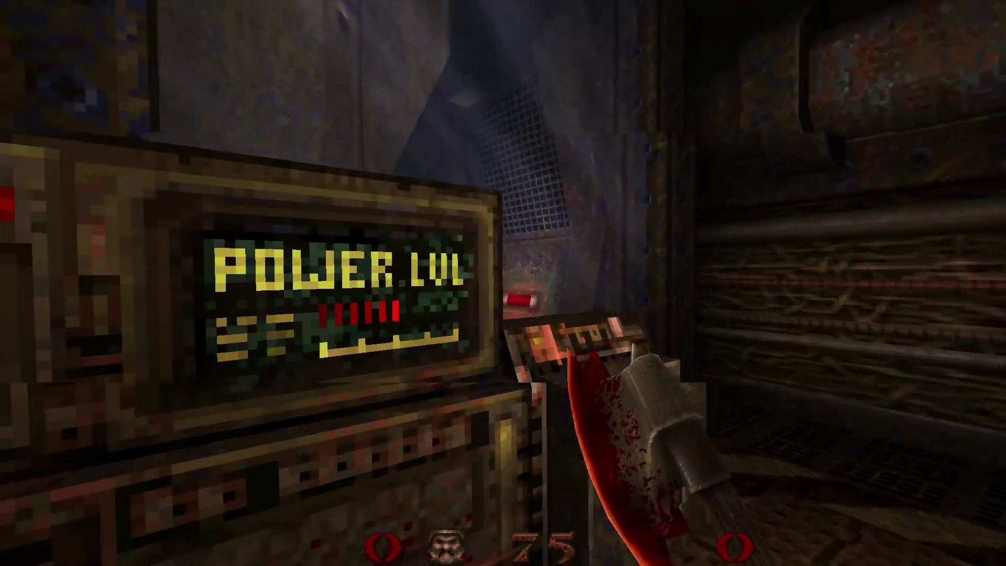
{"action": "key", "text": "s"}
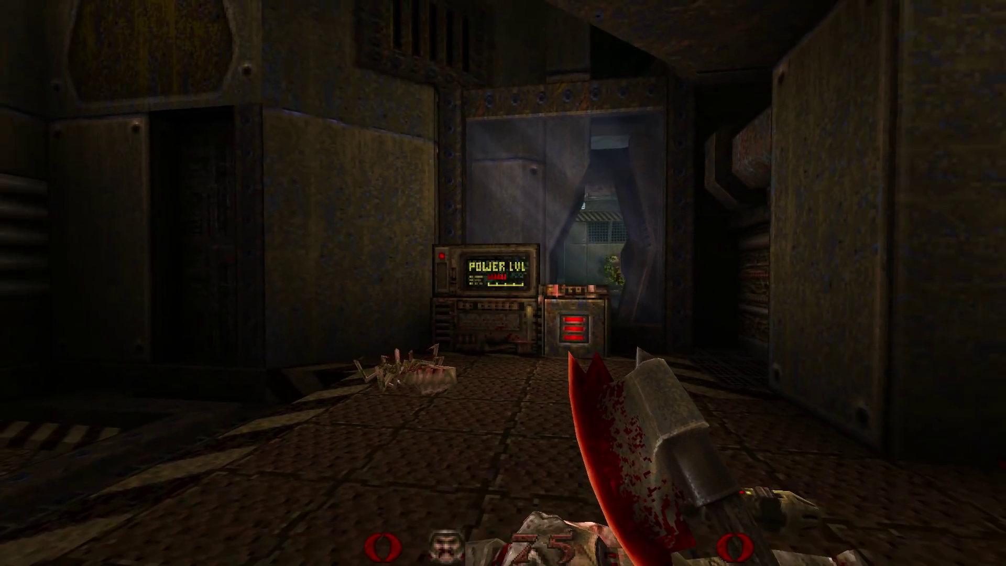
{"action": "key", "text": "w"}
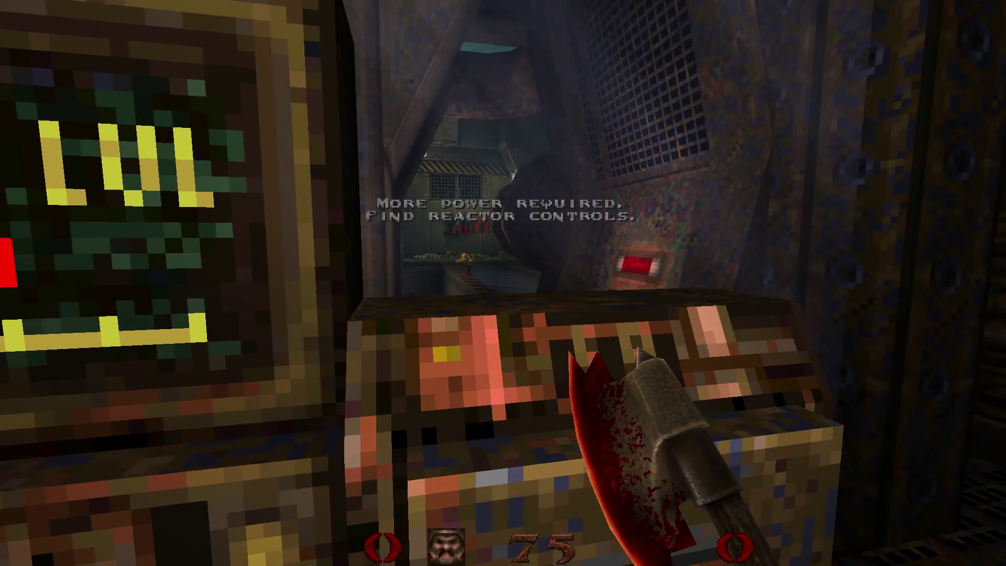
{"action": "key", "text": "s"}
{"action": "key", "text": "Right"}
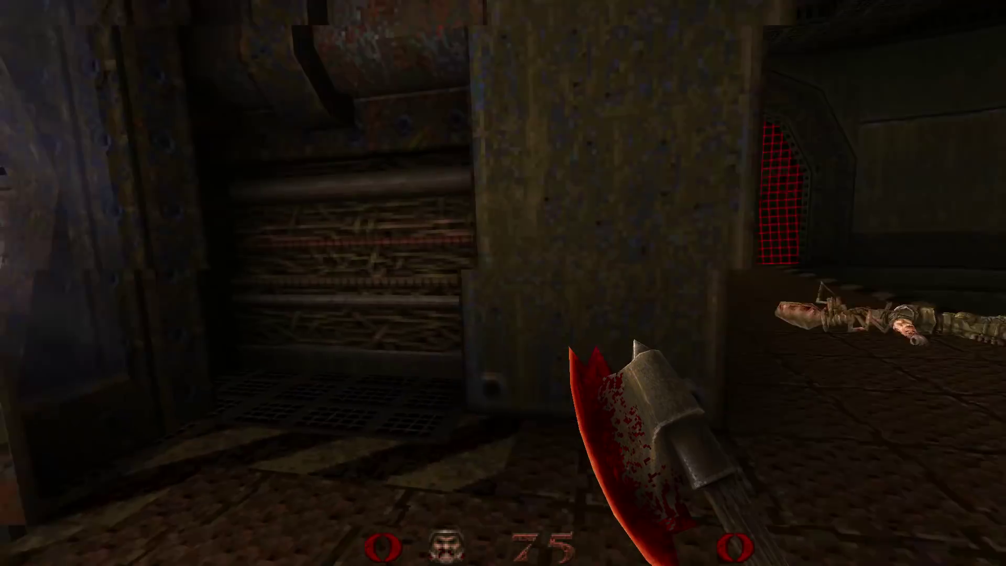
{"action": "key", "text": "w"}
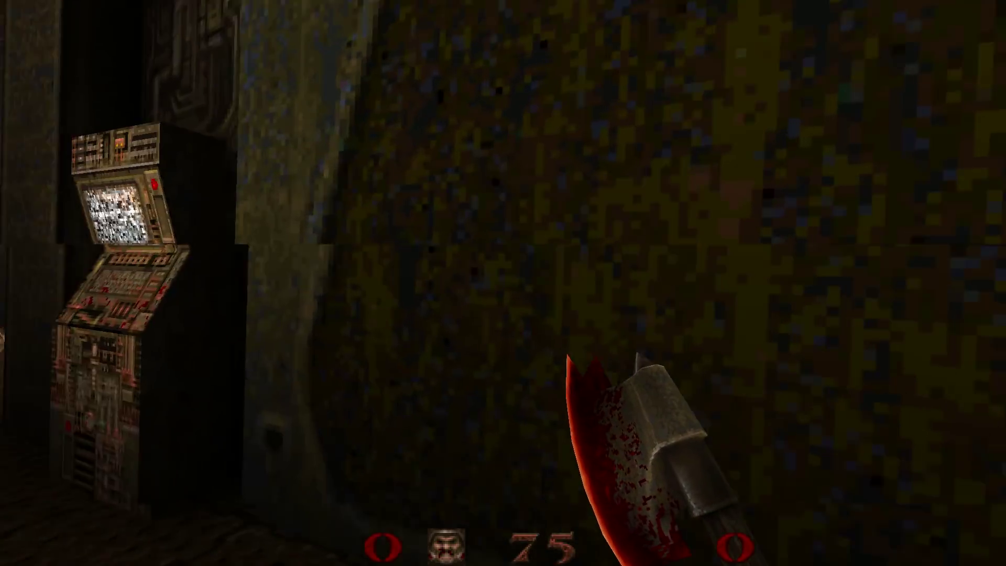
{"action": "key", "text": "s"}
{"action": "key", "text": "Left"}
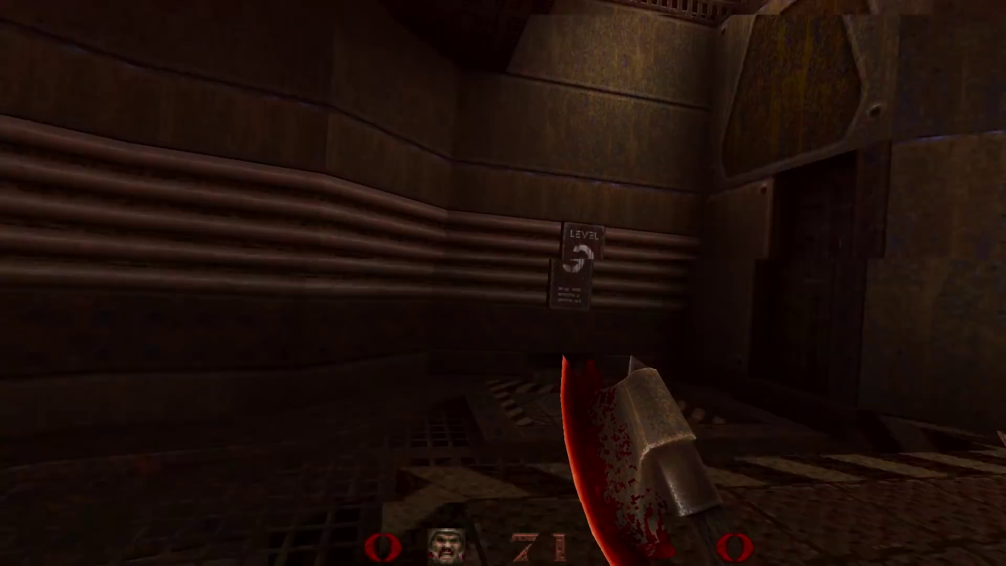
{"action": "key", "text": "w"}
{"action": "key", "text": "w"}
{"action": "left_click", "coordinate": [503, 283]}
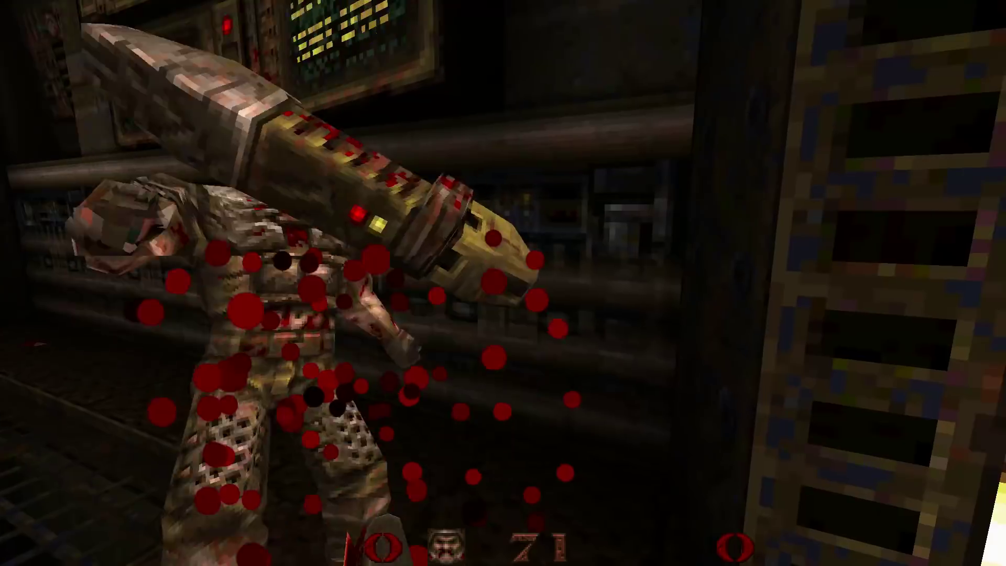